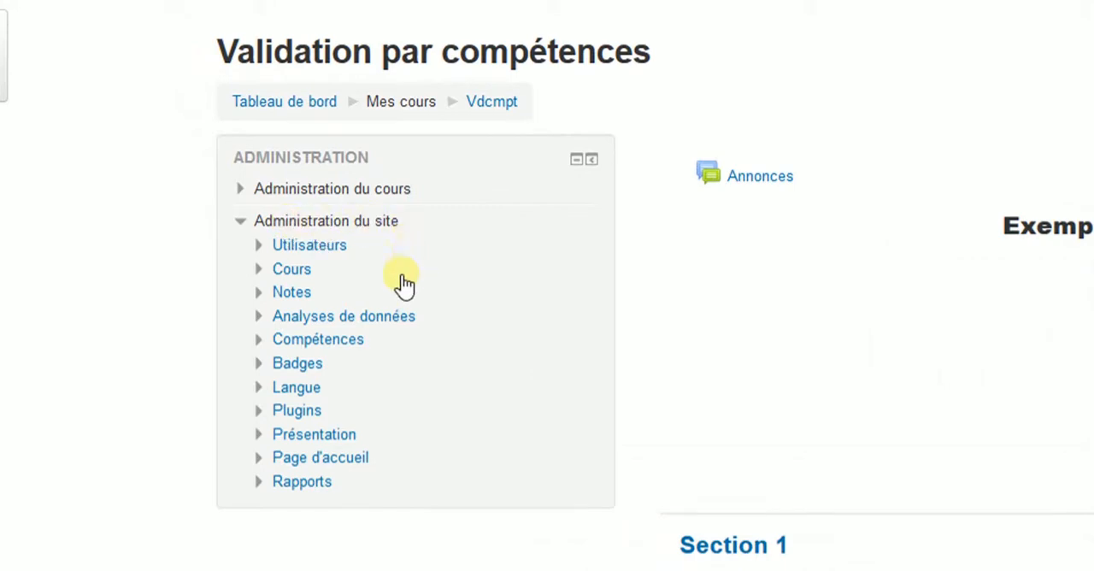
- Open the site-level Barèmes list under the Notes administration and look through the existing standard scales
click(292, 292)
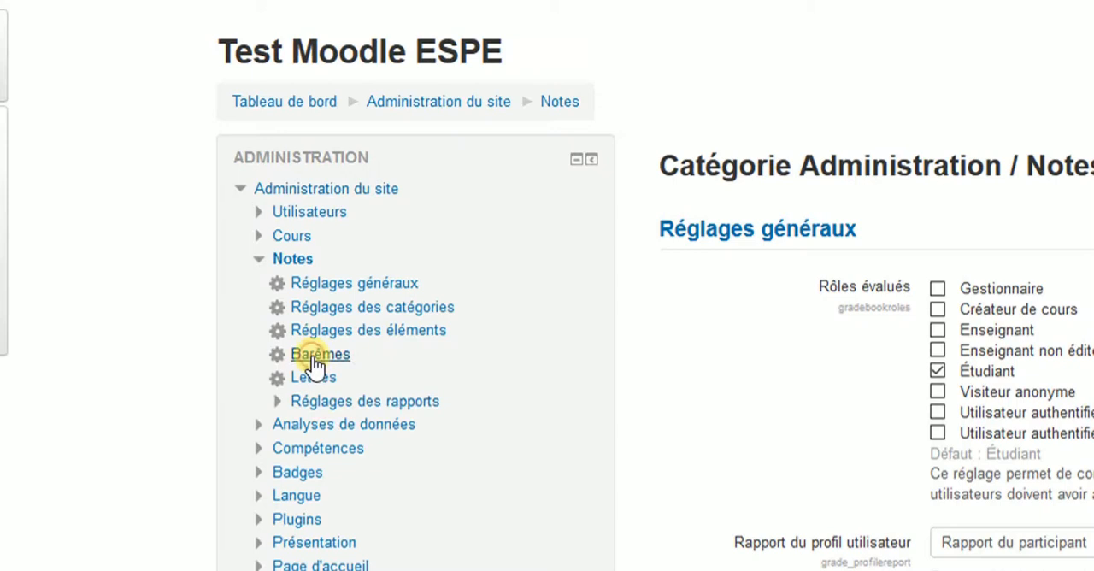
click(289, 342)
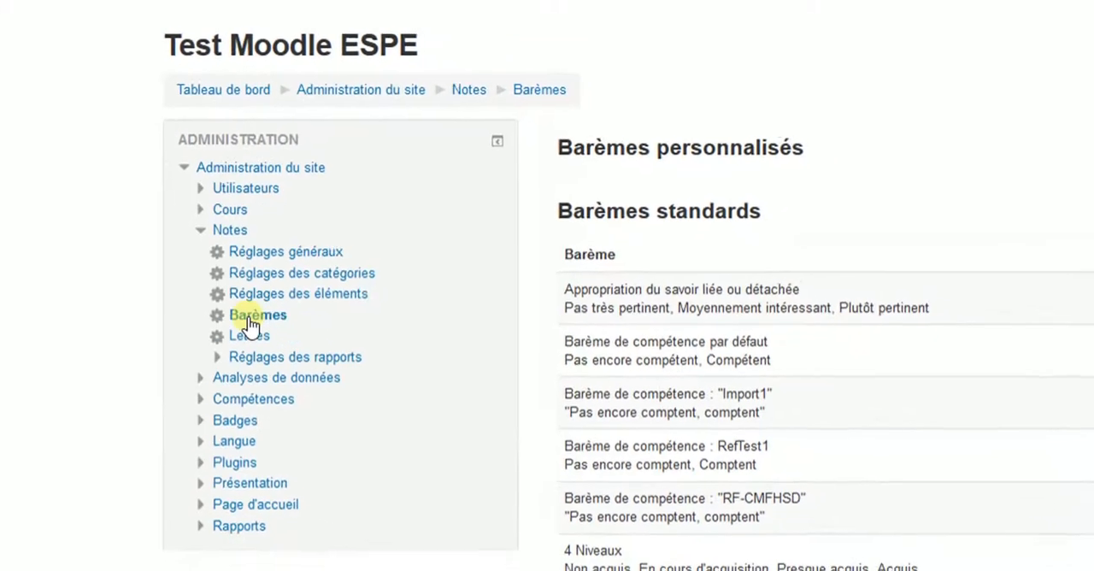
scroll(714, 335, down, 3)
scroll(713, 337, down, 1)
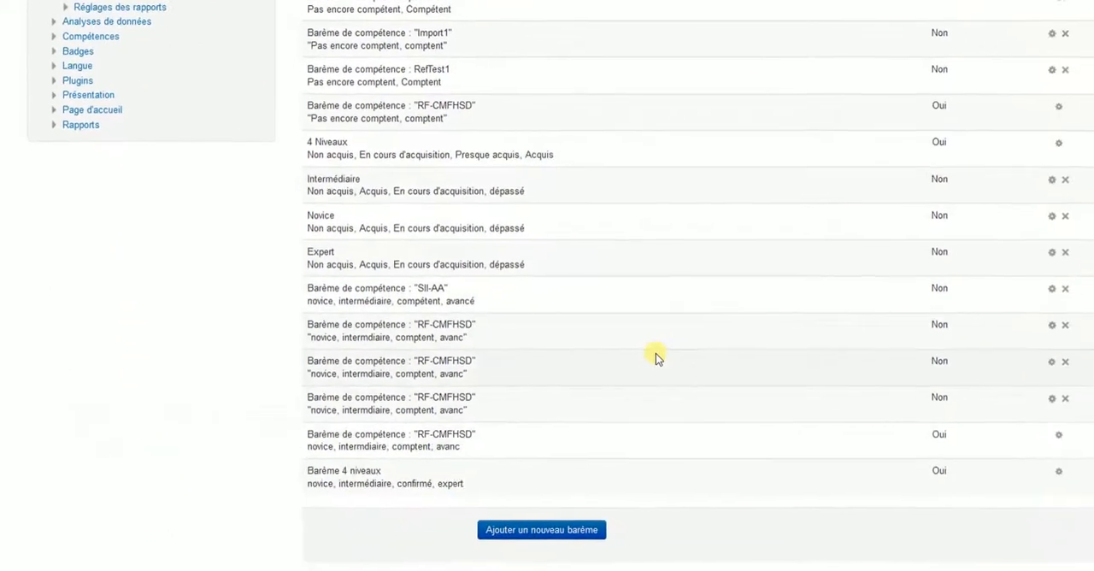
scroll(632, 348, up, 3)
scroll(610, 346, down, 3)
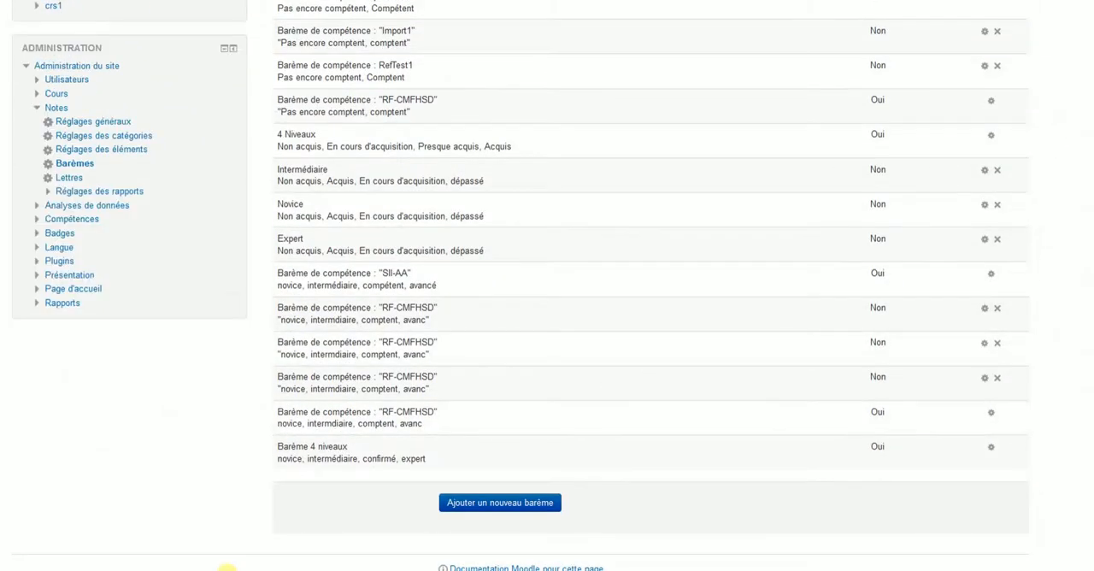
- Start a new standard scale and name it "Barème Test"
click(508, 506)
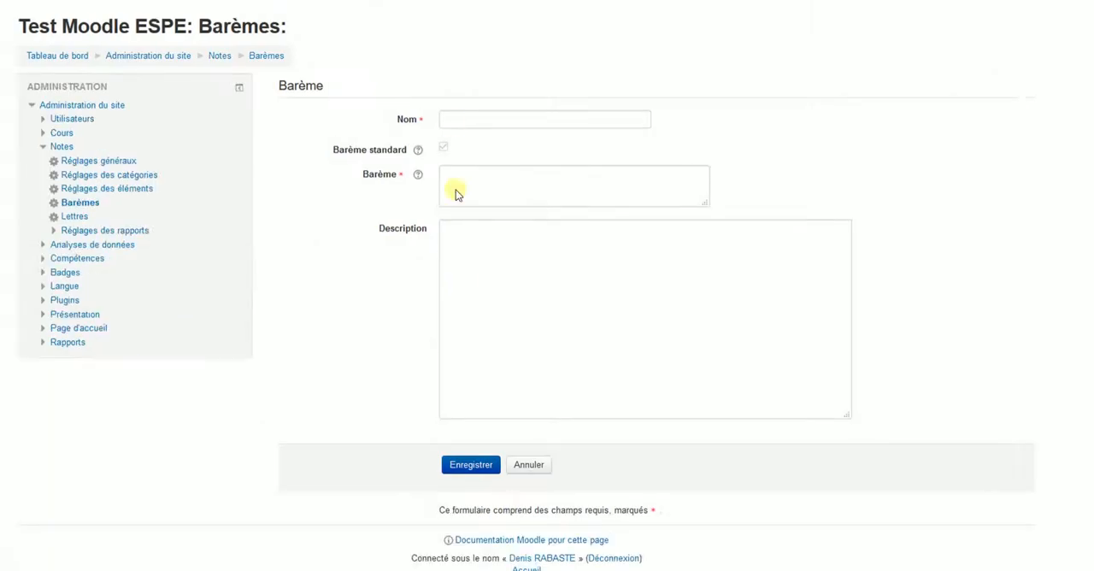
click(457, 118)
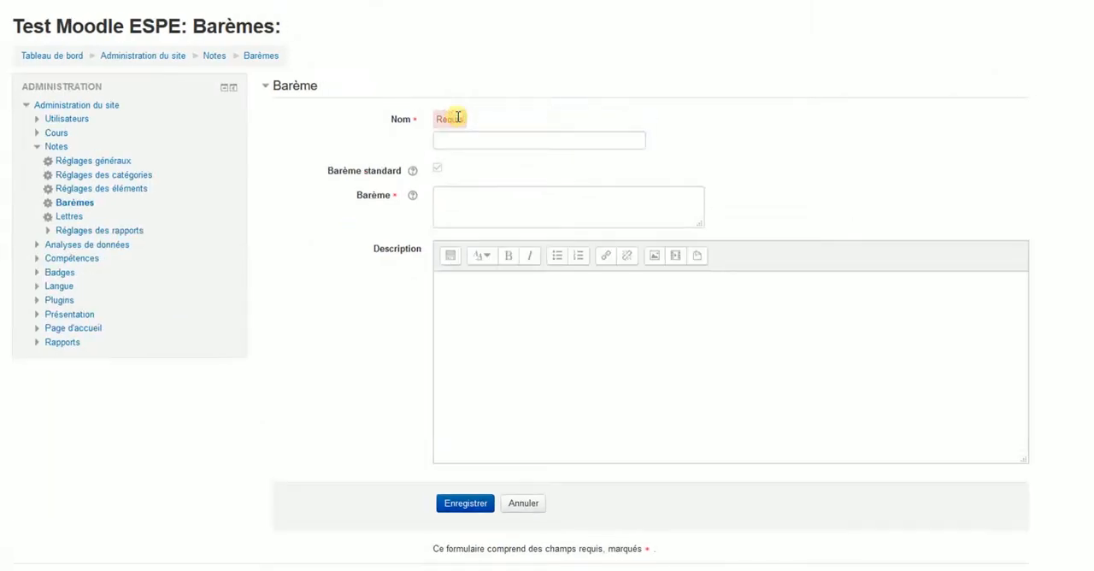
click(451, 140)
text(Barème Test)
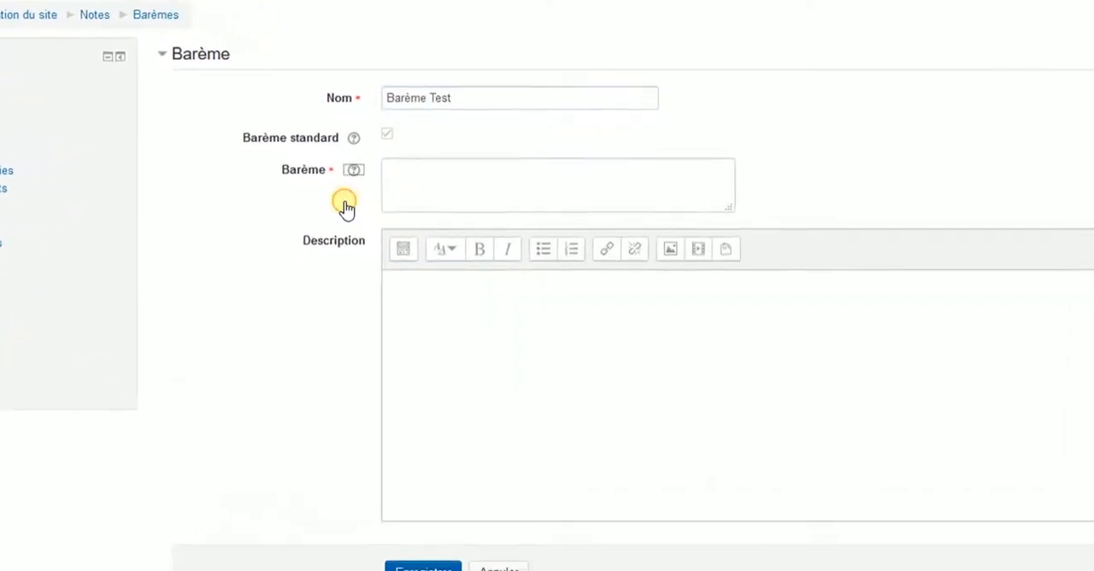
- Consult the help on scale values, enter the levels "Novice, Confirmé, Expert" and save the new scale
click(370, 171)
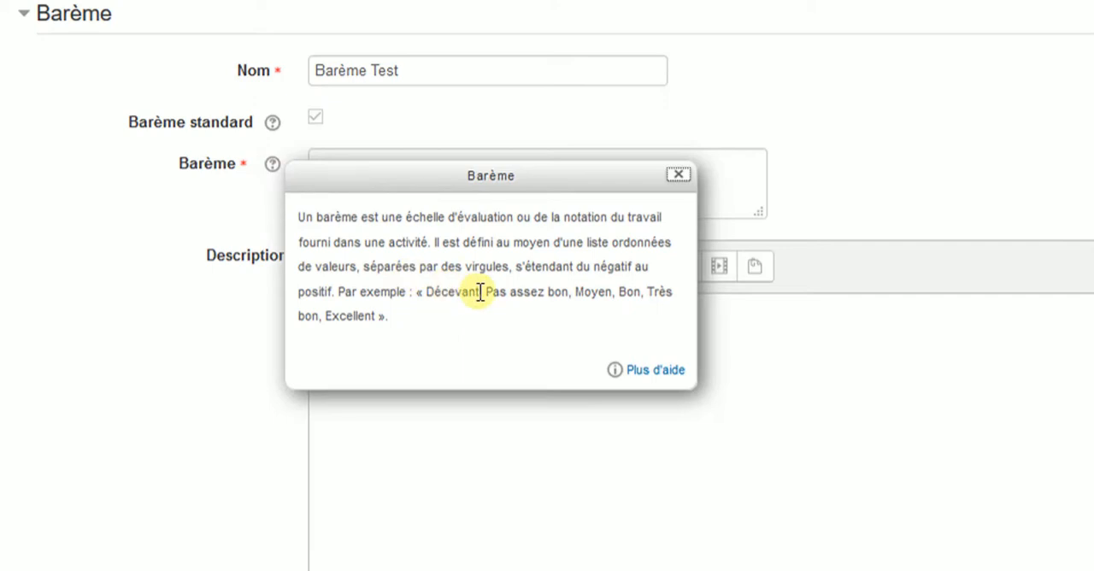
click(680, 175)
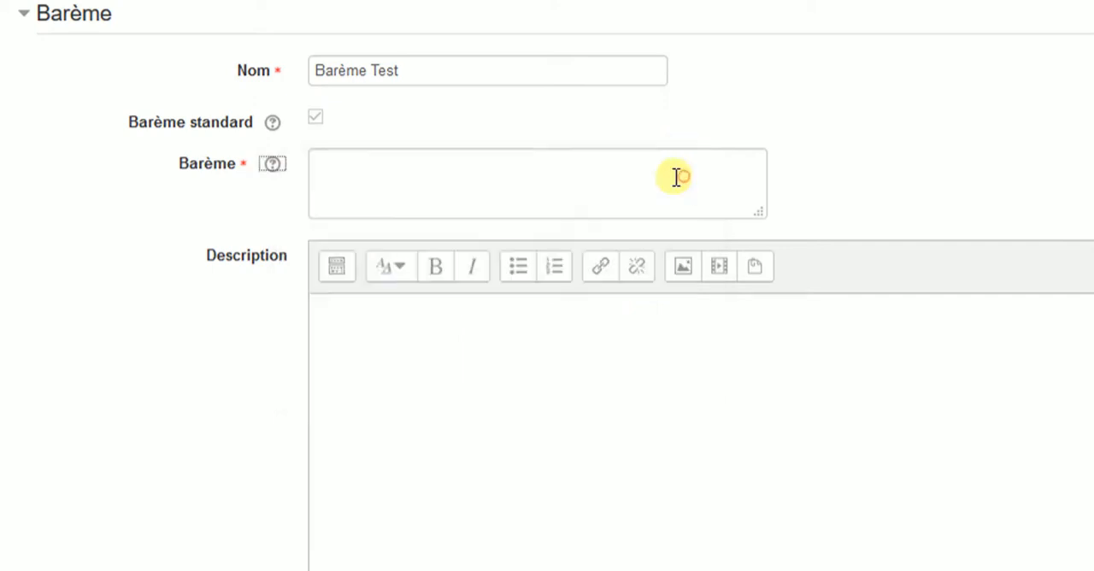
click(441, 190)
text(Novice, Confirmé, Expert)
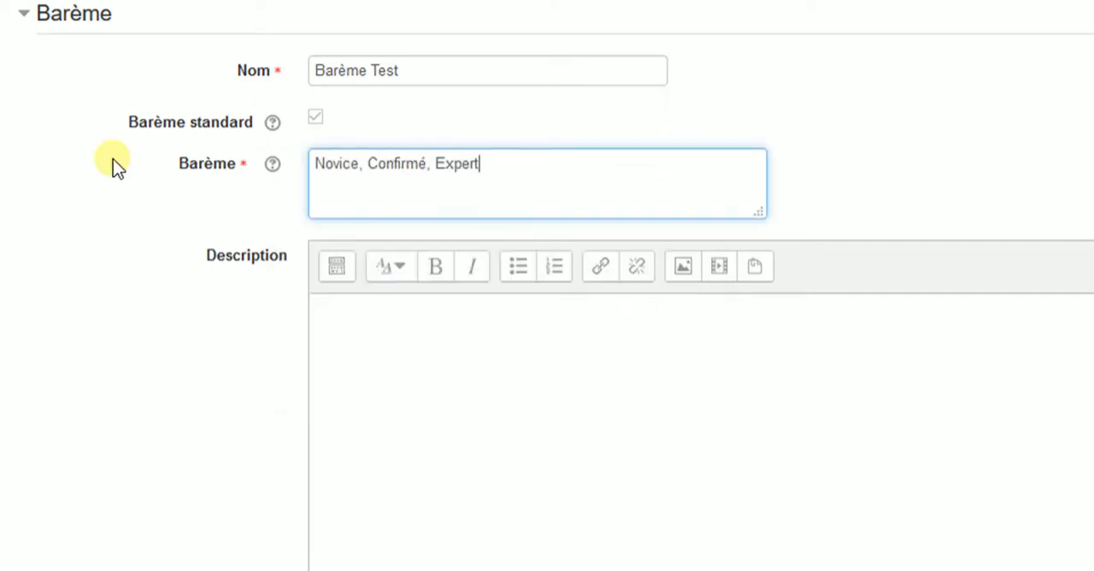
click(350, 327)
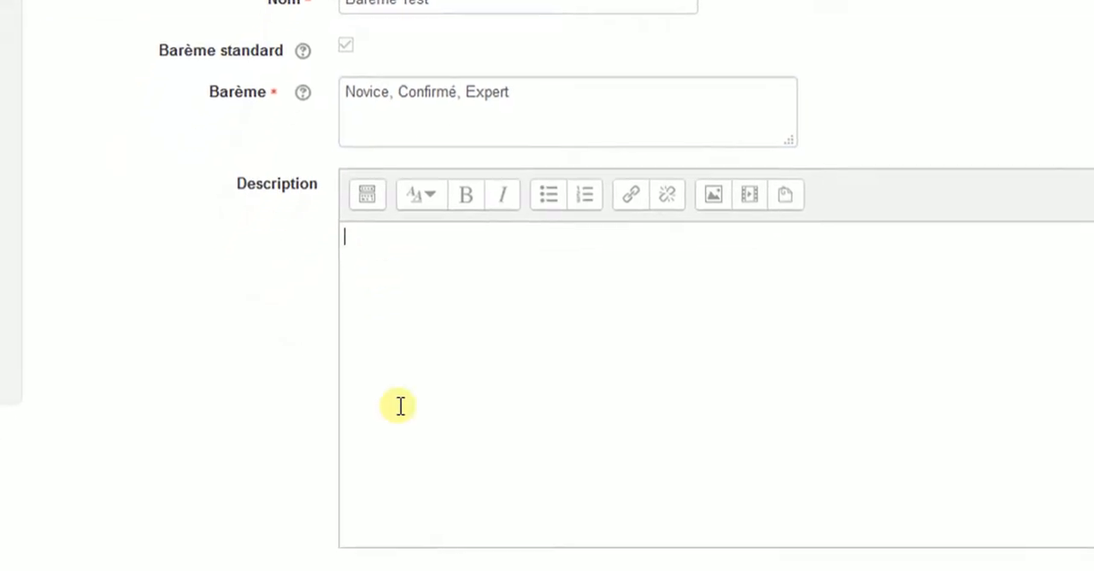
click(486, 425)
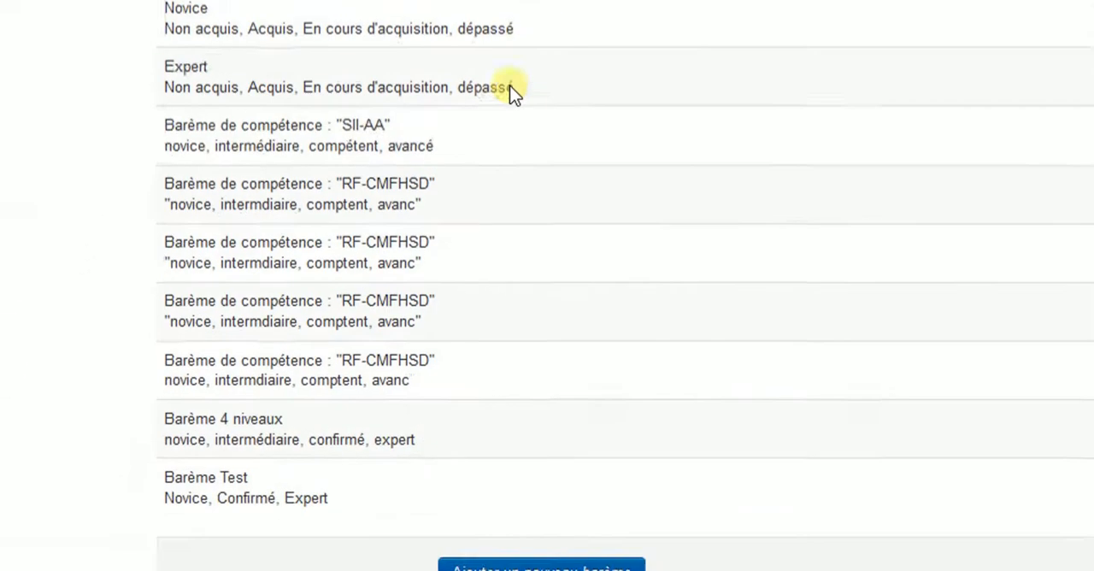
- Examine the usage status and the edit and delete options of Barème Test and the other standard scales
scroll(512, 92, down, 1)
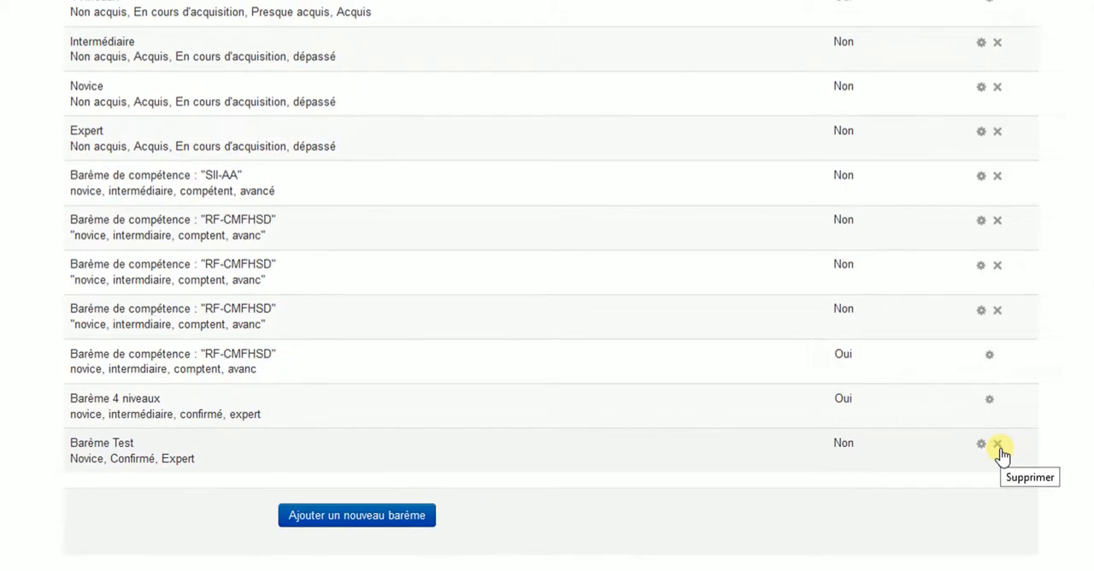
scroll(982, 462, down, 1)
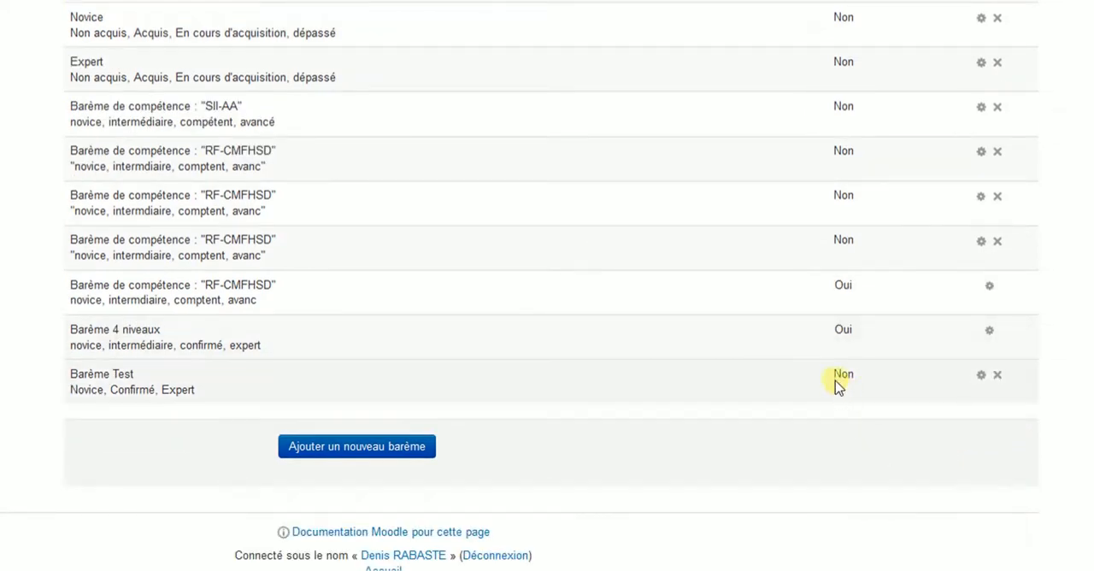
scroll(846, 376, up, 5)
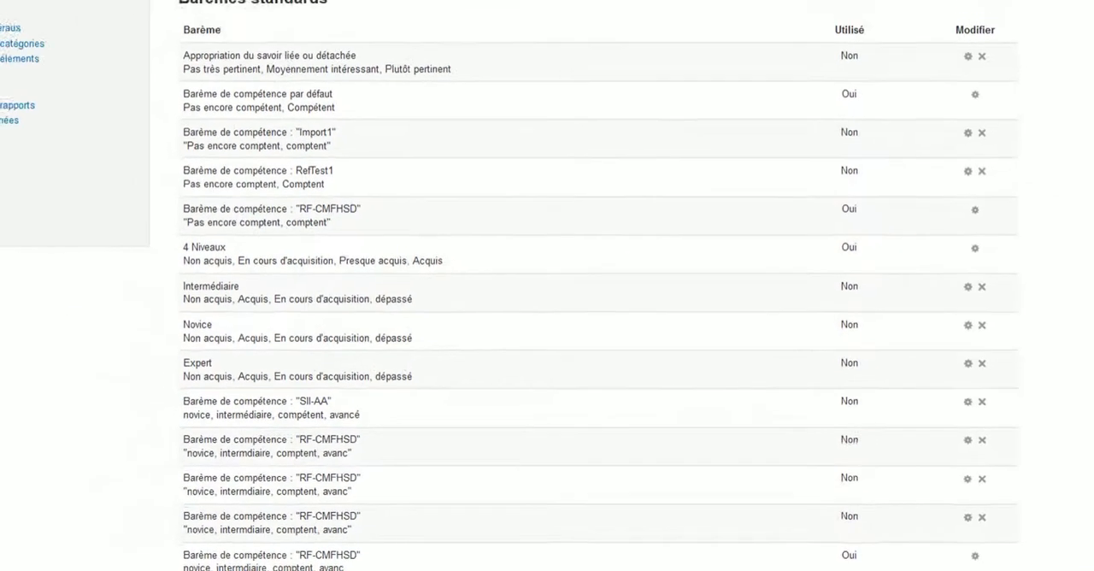
scroll(872, 344, down, 5)
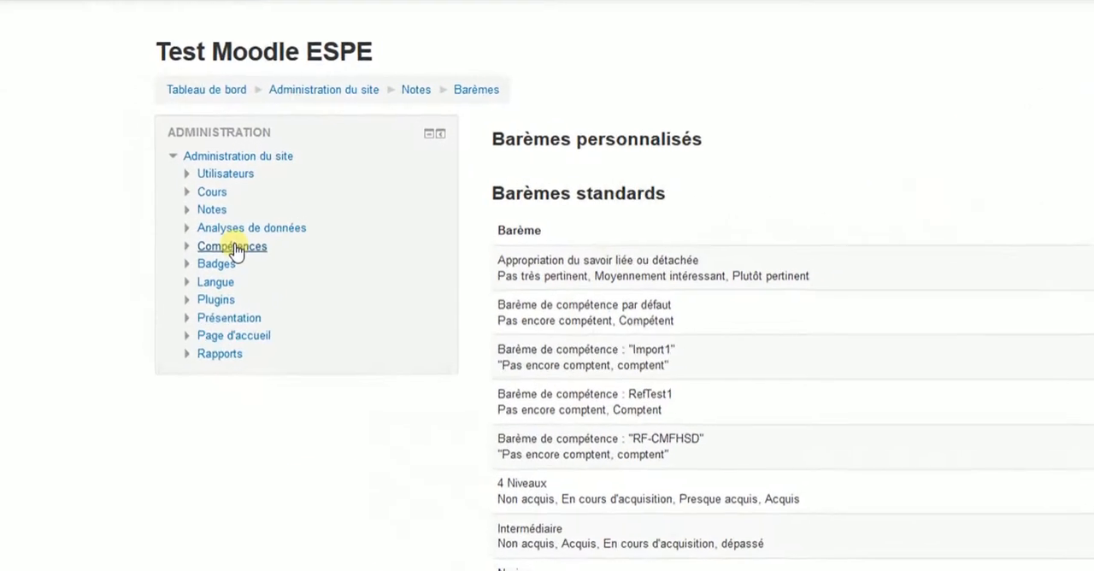
- Open the Référentiels de compétences page in the site administration and start adding a new competency framework
click(233, 247)
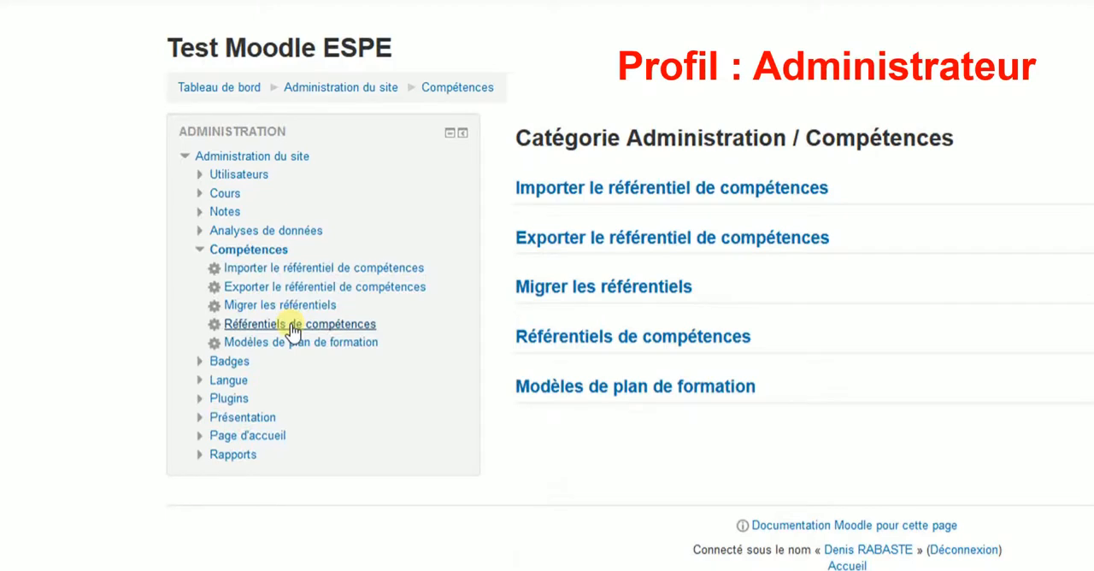
click(294, 326)
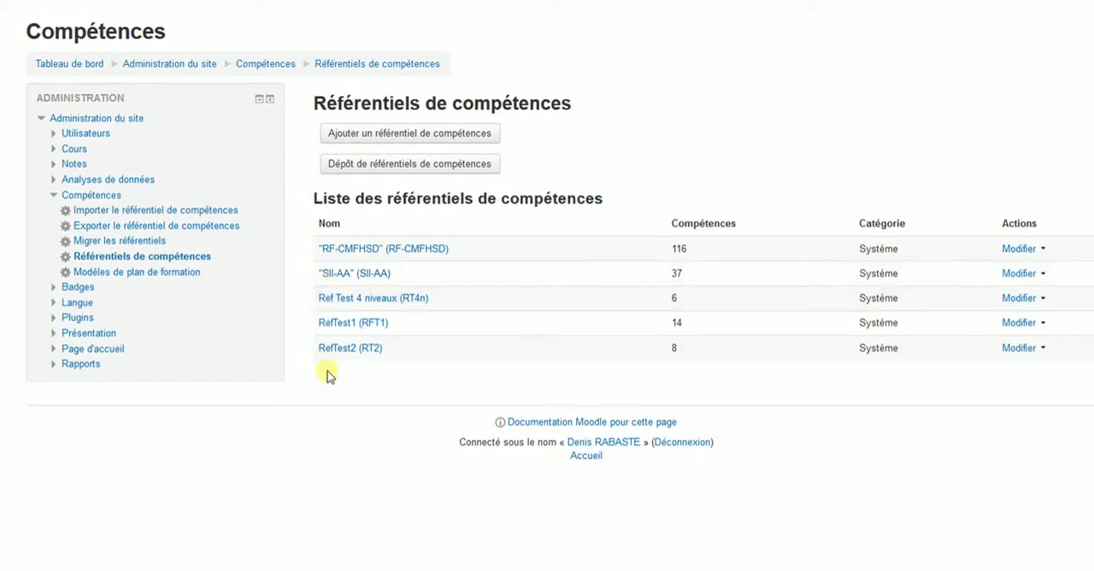
click(406, 136)
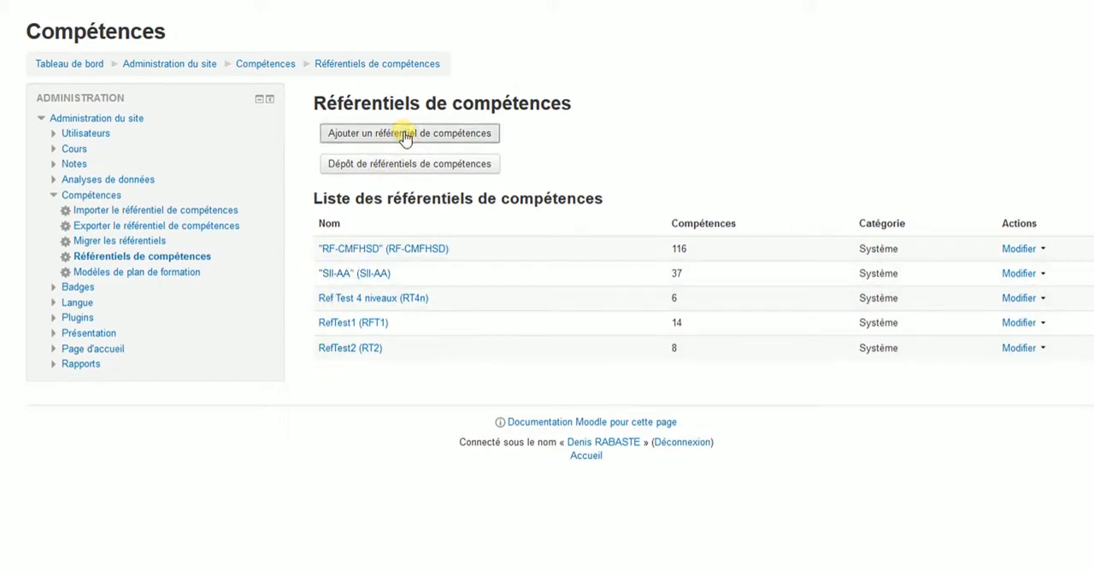
- Name the competency framework "Reférentiel Test" and give it the identifier RefTest0
click(503, 221)
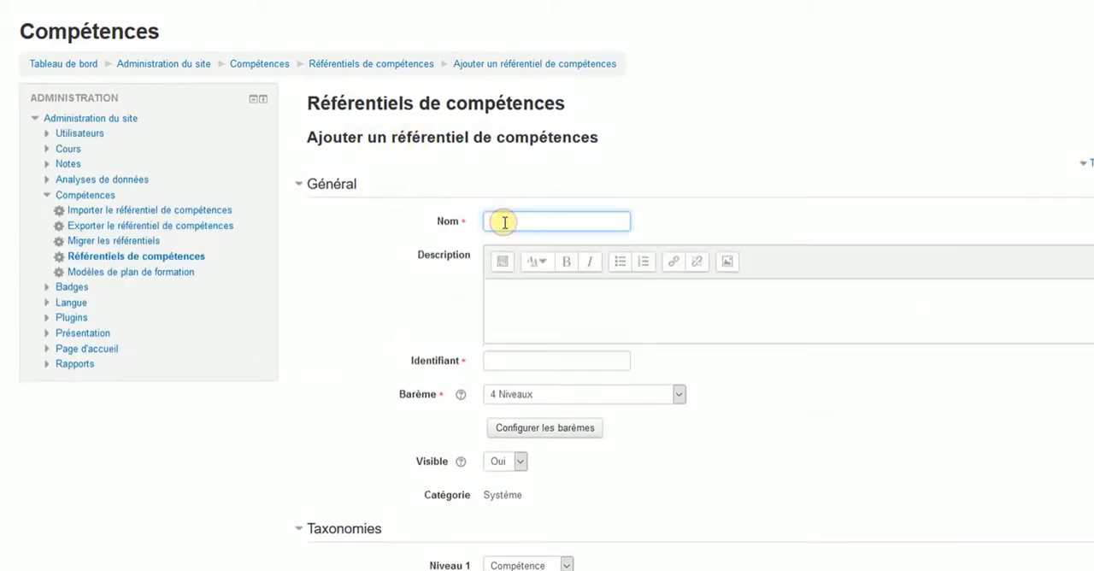
text(Référentiel Test)
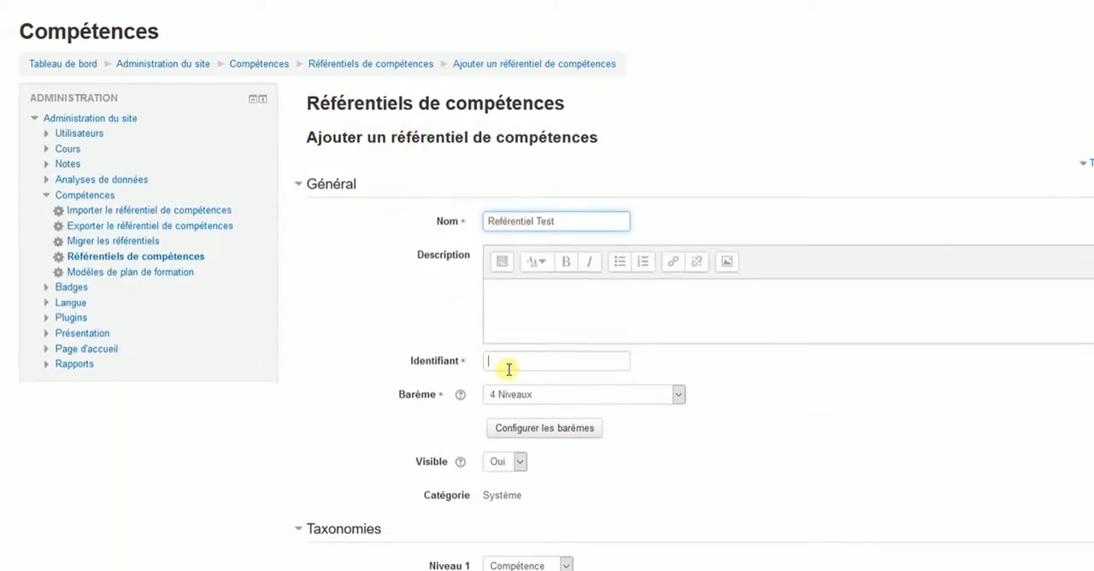
click(508, 361)
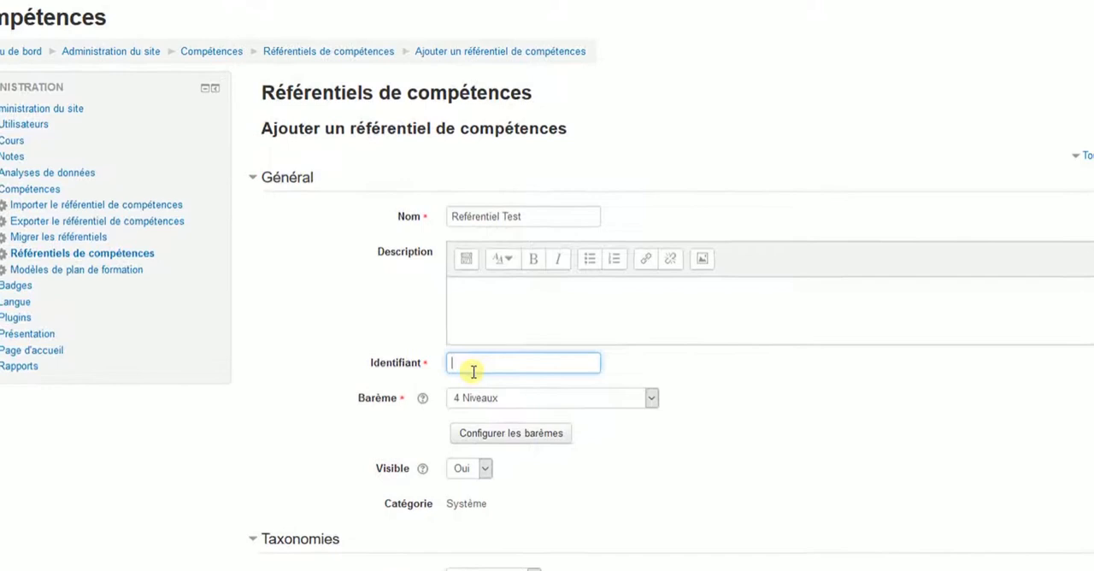
text(R)
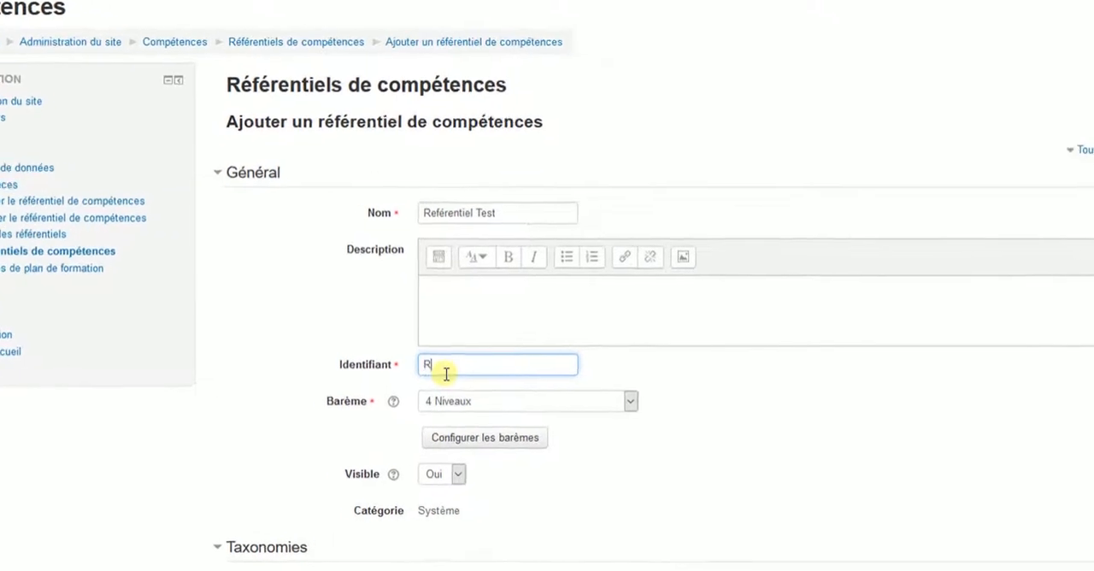
text(efTest0)
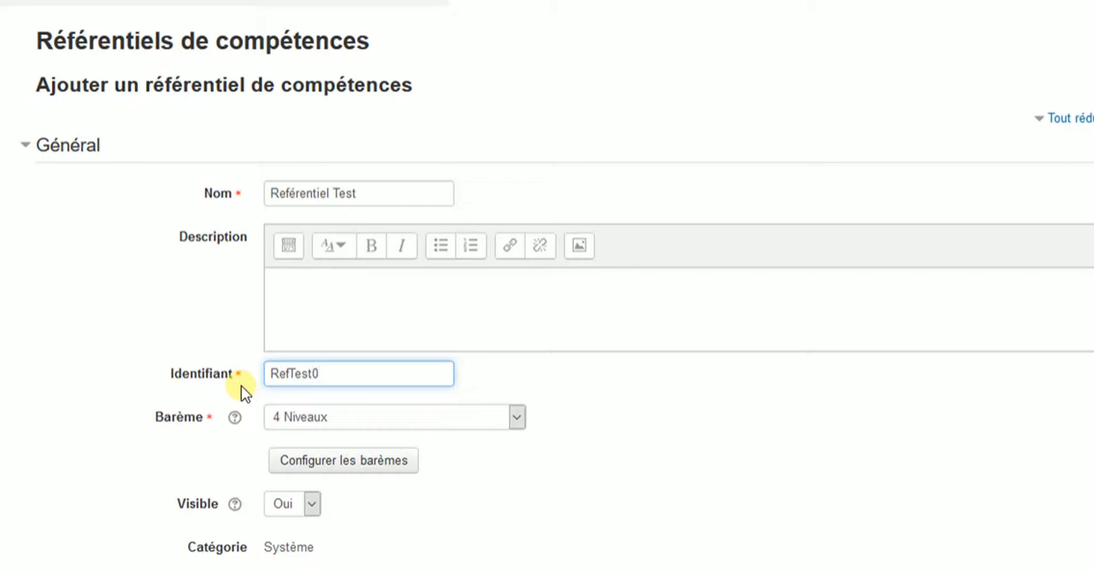
- Assign the scale "Barème de compétence par défaut" to the framework and configure Compétent as both the default and the acquired value
click(516, 419)
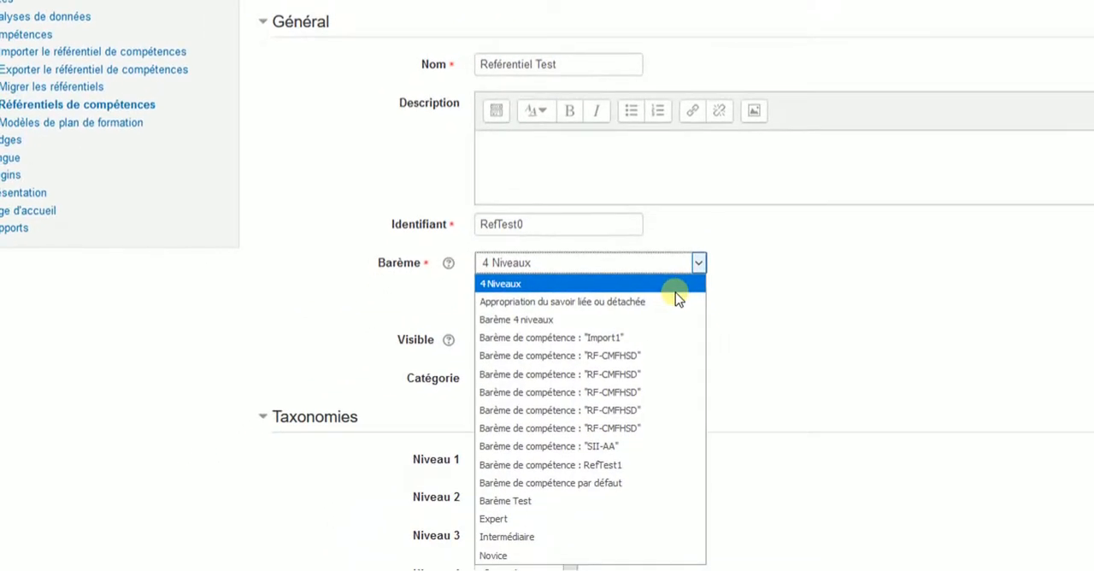
click(614, 484)
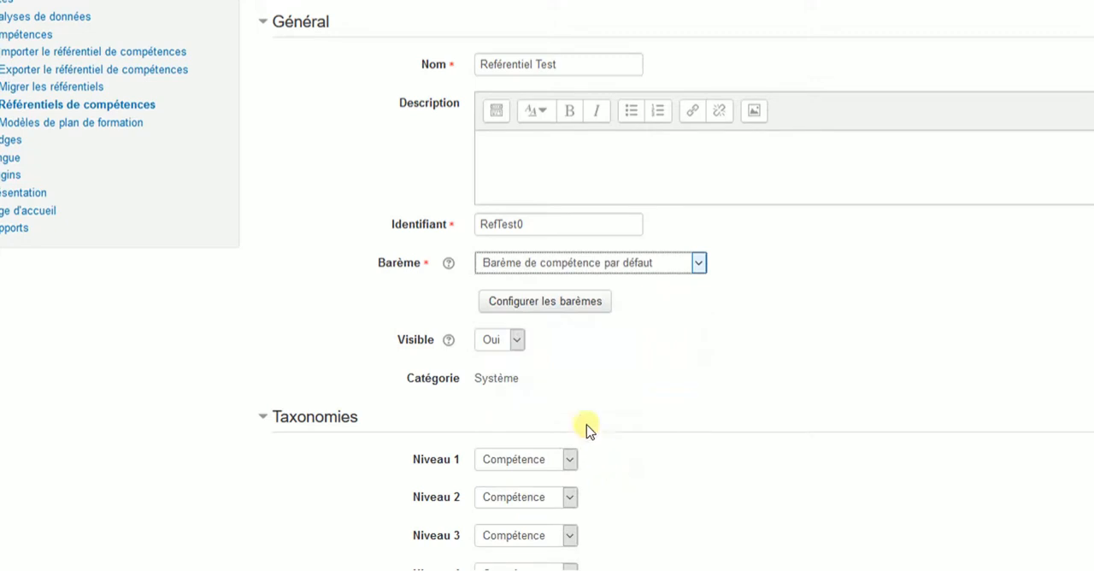
click(579, 308)
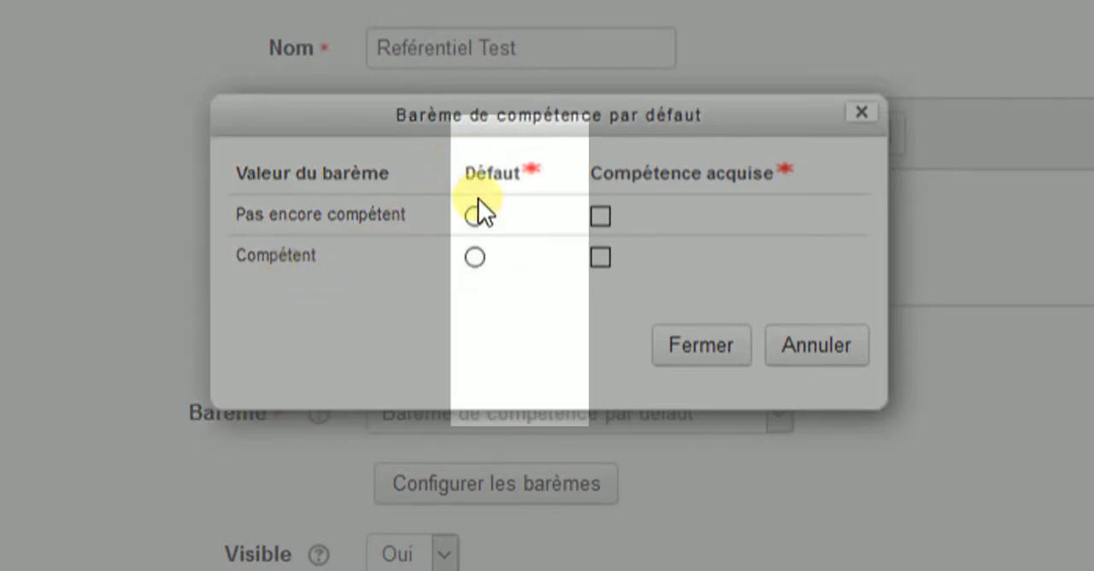
click(475, 257)
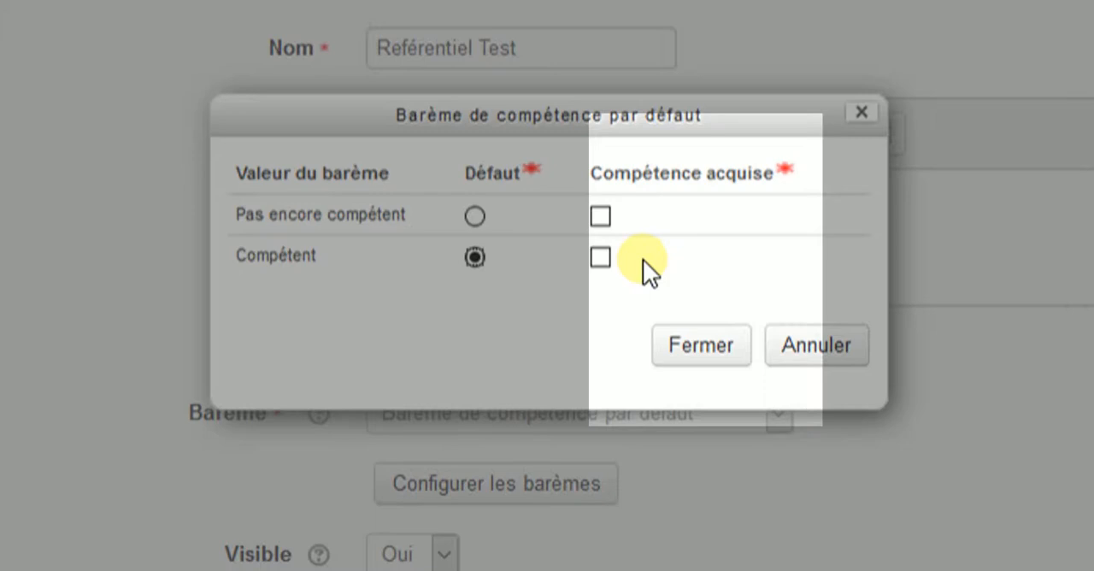
click(600, 258)
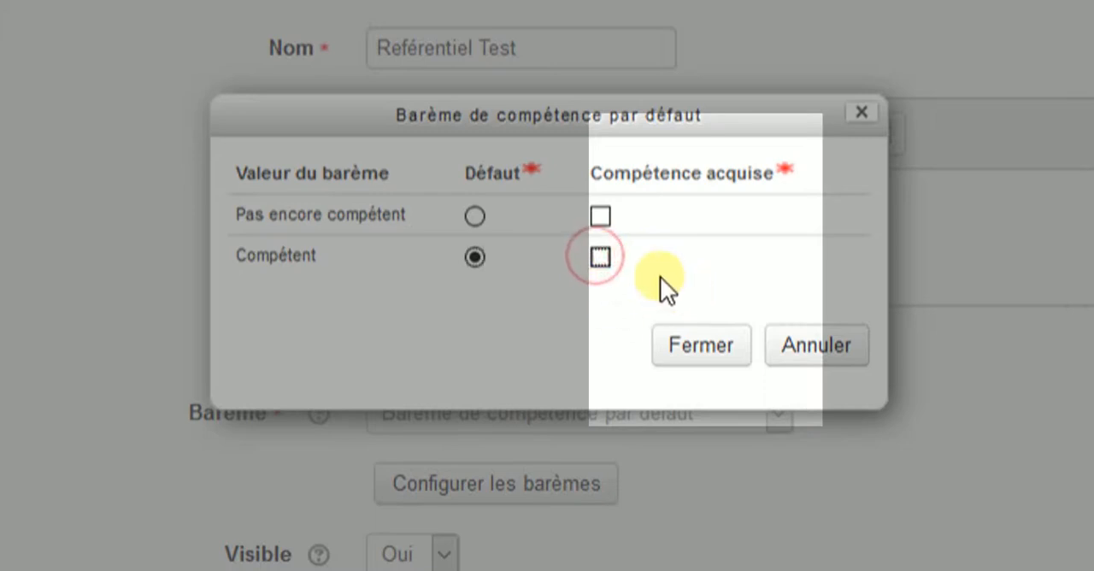
click(600, 257)
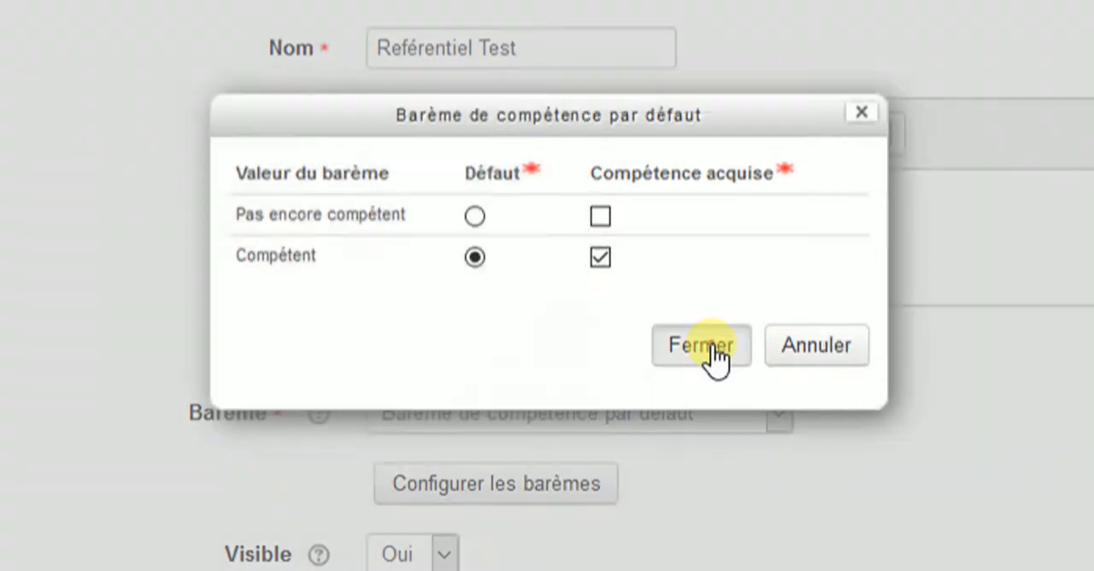
click(711, 346)
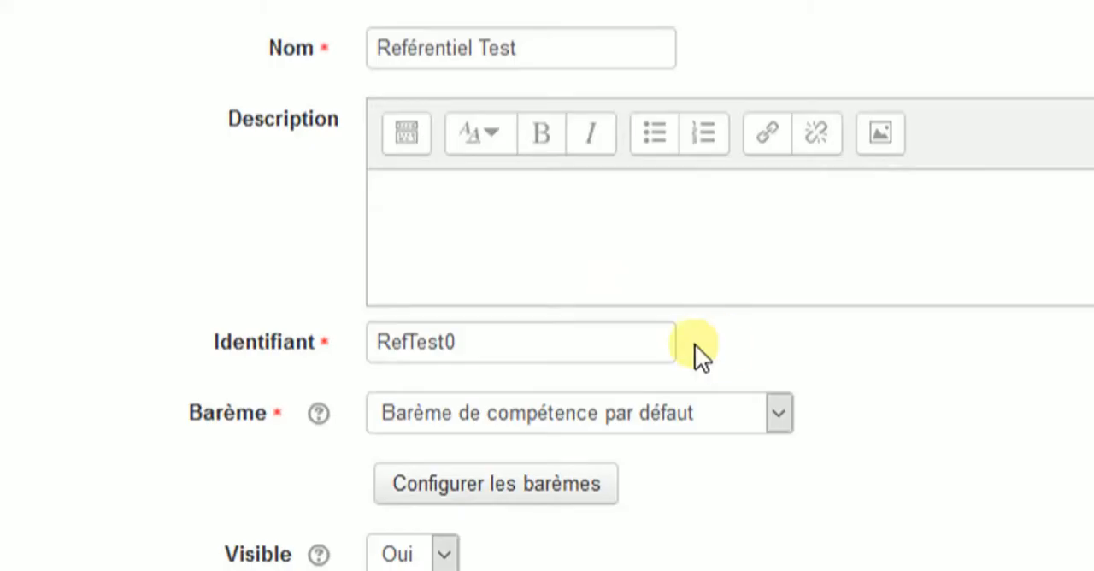
- Set the framework's level 1 taxonomy to Domaine and save the new competency framework
scroll(675, 373, down, 3)
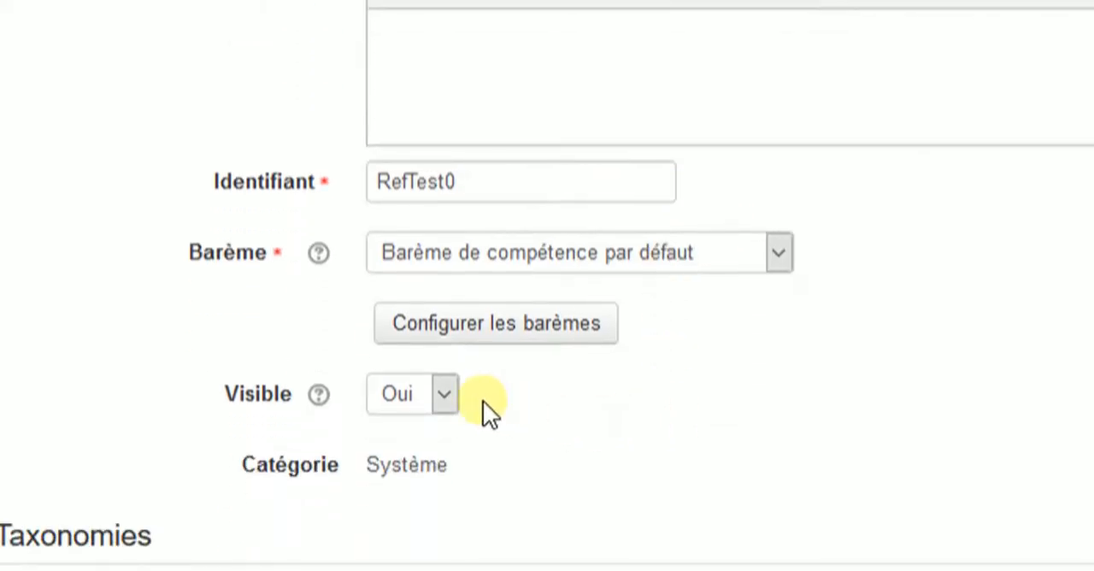
scroll(474, 406, down, 3)
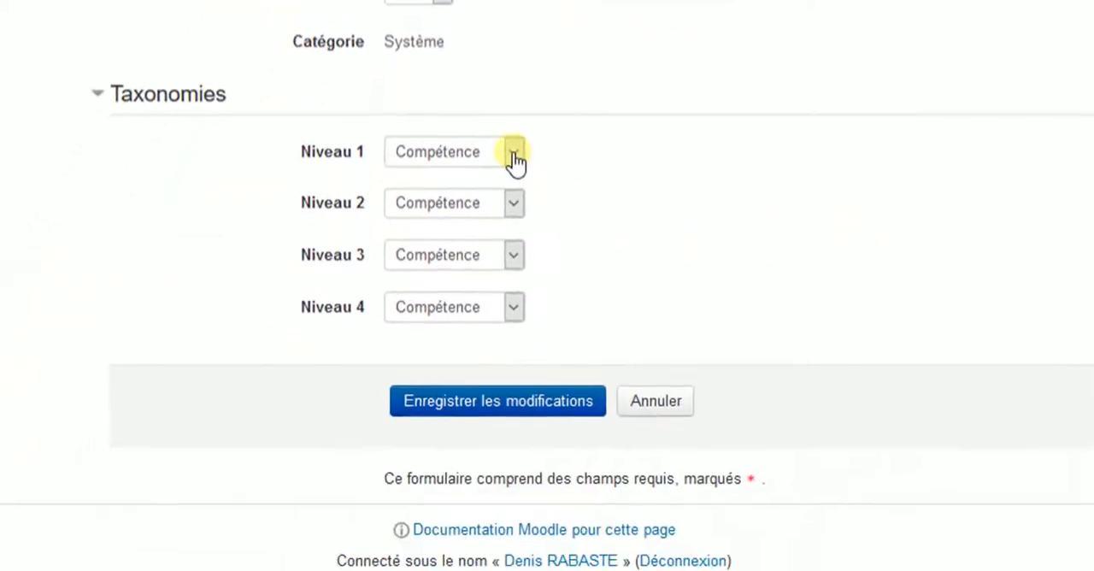
click(513, 150)
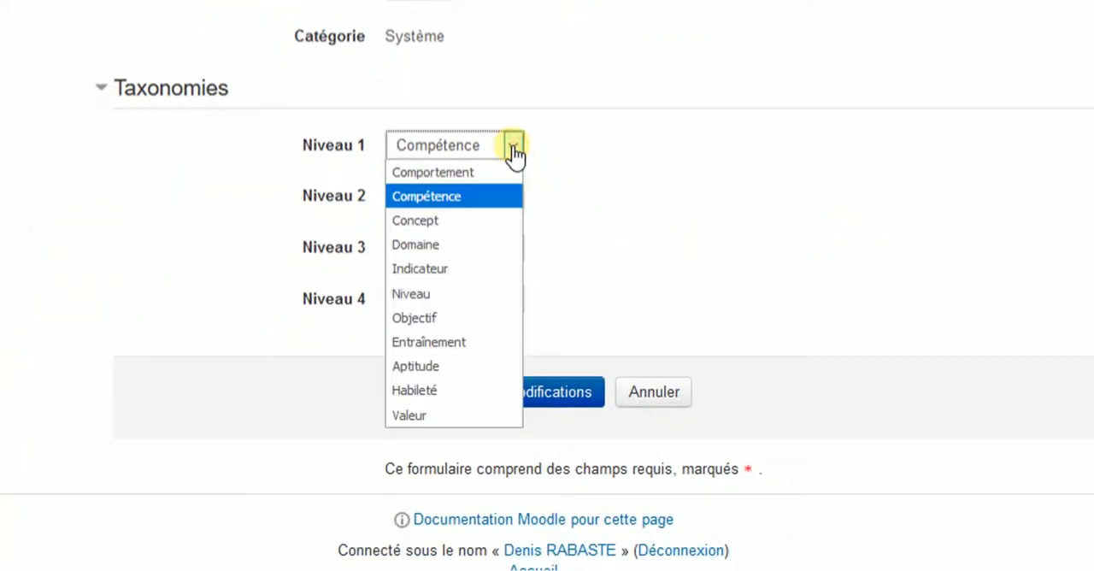
click(449, 252)
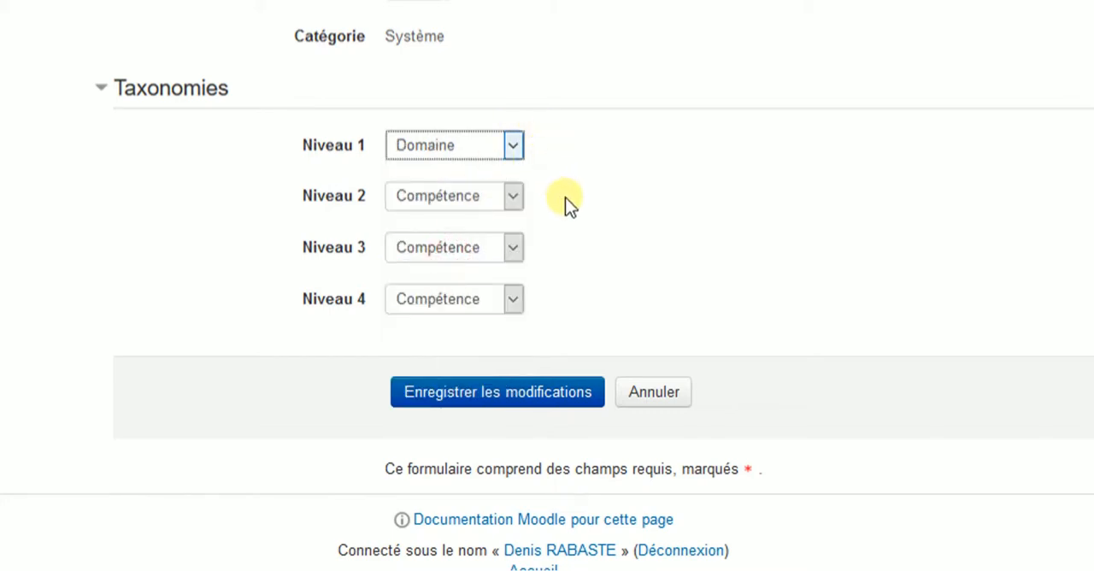
click(524, 394)
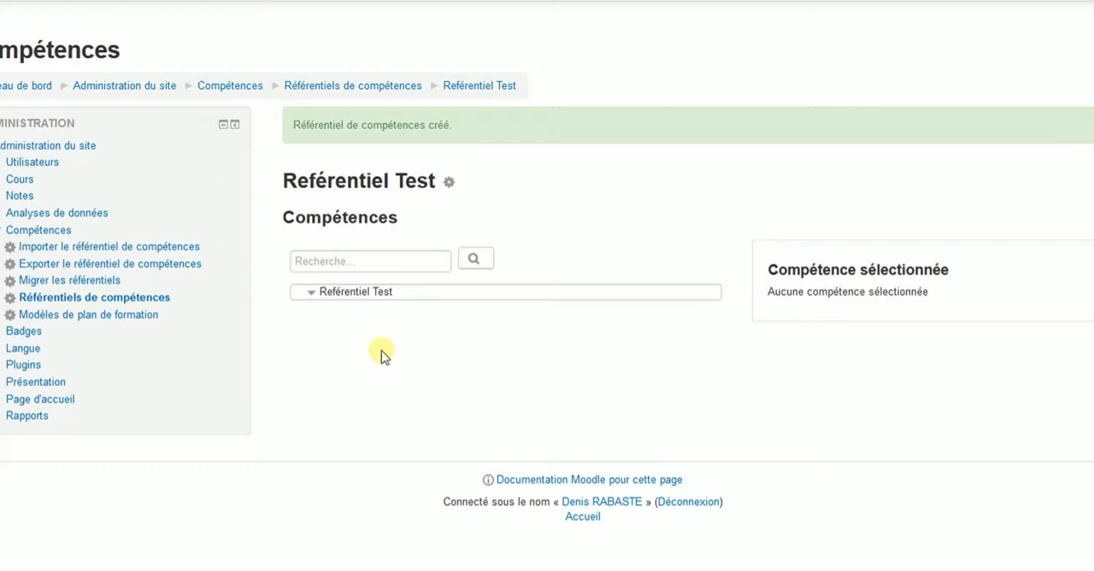
- Start a domain in the framework named "Domaine 1" with the description "Les compétences du domaine 1 correspondent ....."
click(343, 292)
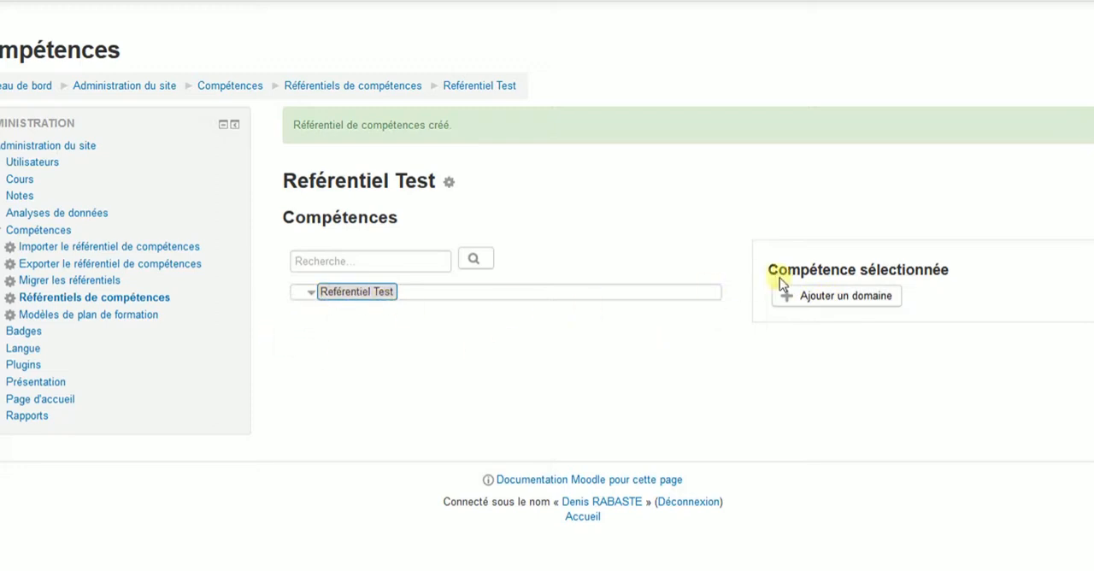
click(855, 301)
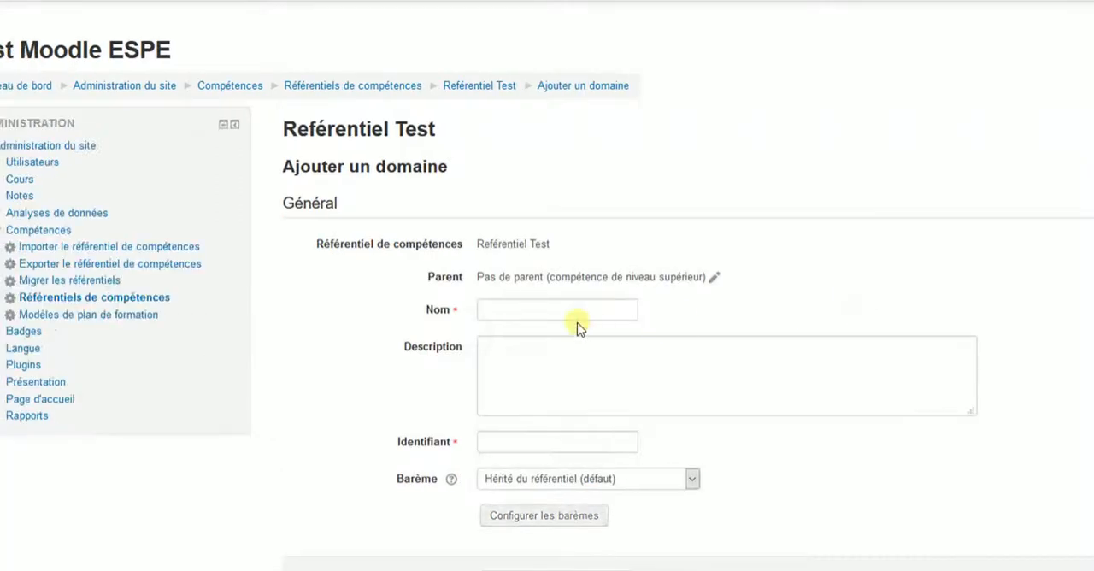
click(546, 312)
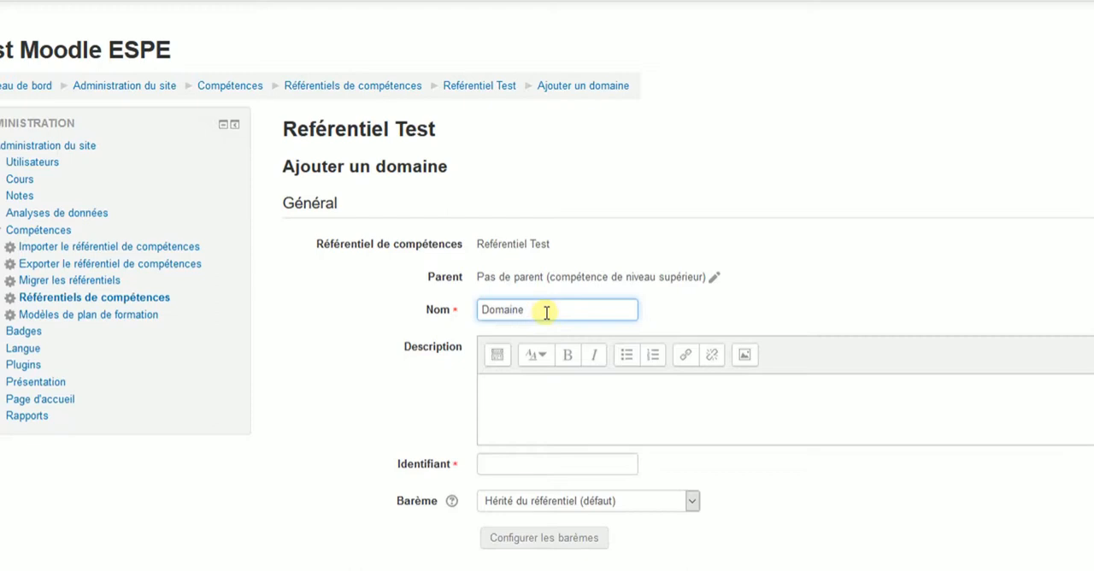
click(513, 395)
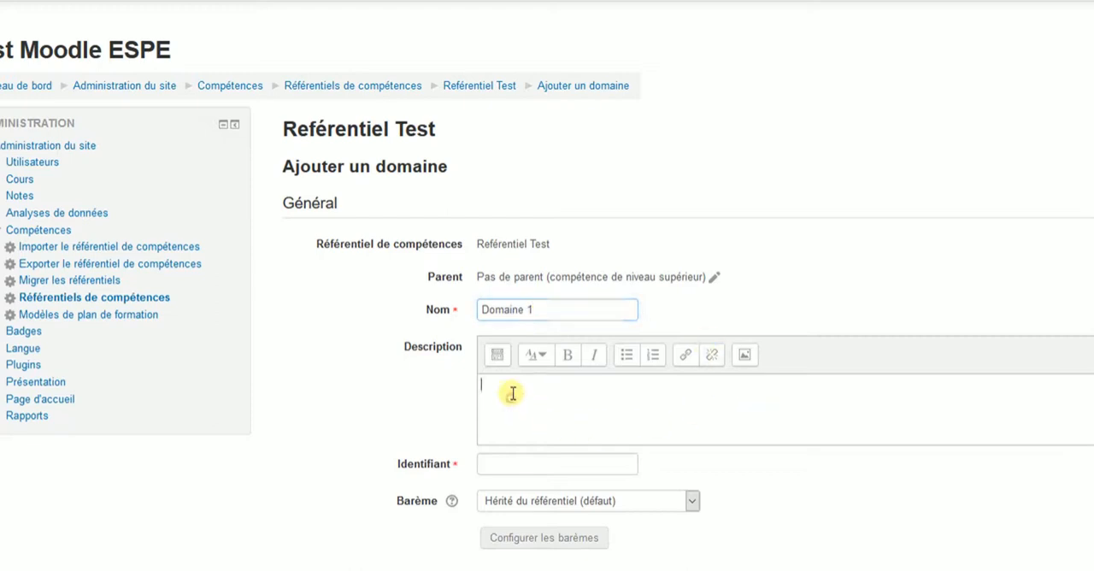
text(Les compétences du domaine 1 correspondent .....)
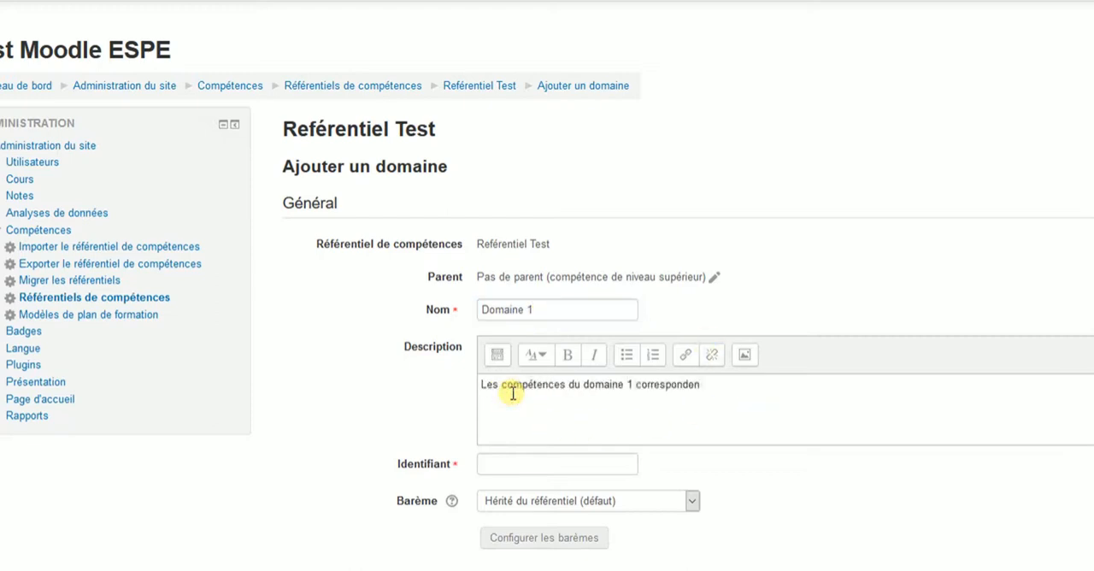
- Give Domaine 1 the identifier D1, keep the scale inherited from the framework, and save the domain
click(498, 463)
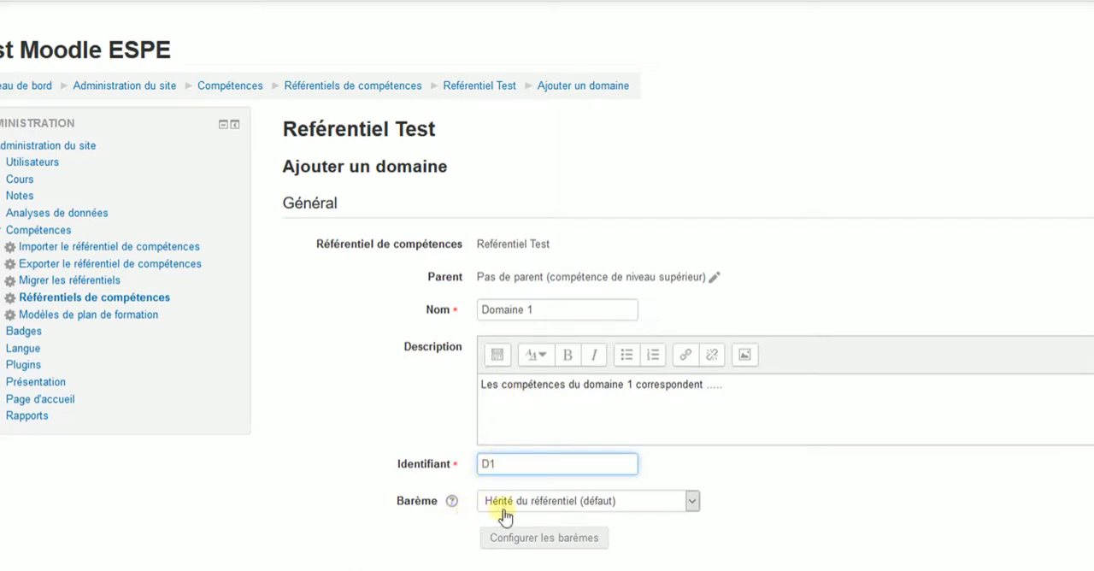
click(691, 501)
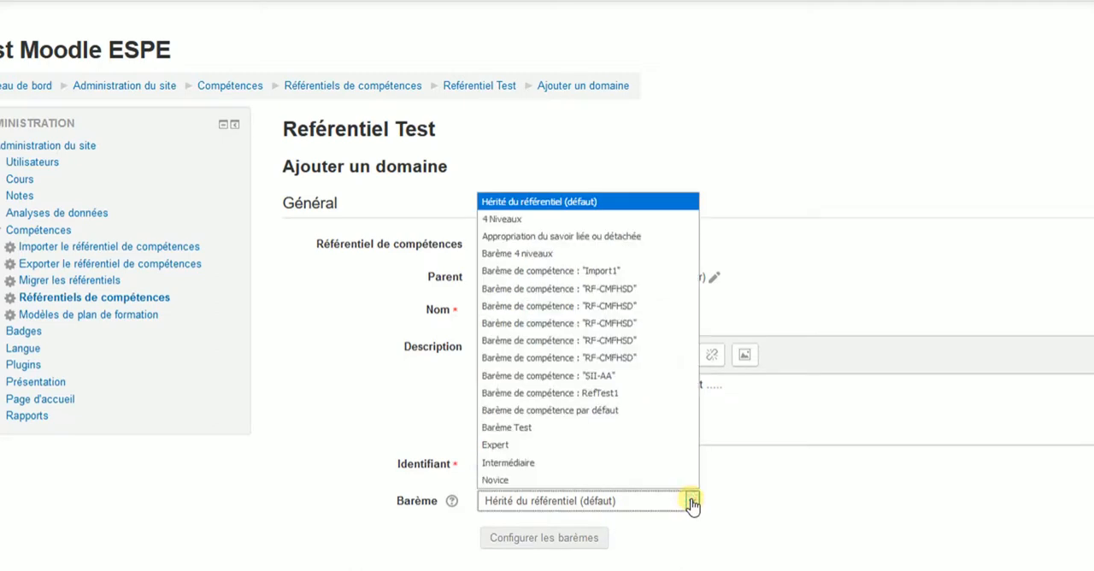
click(691, 501)
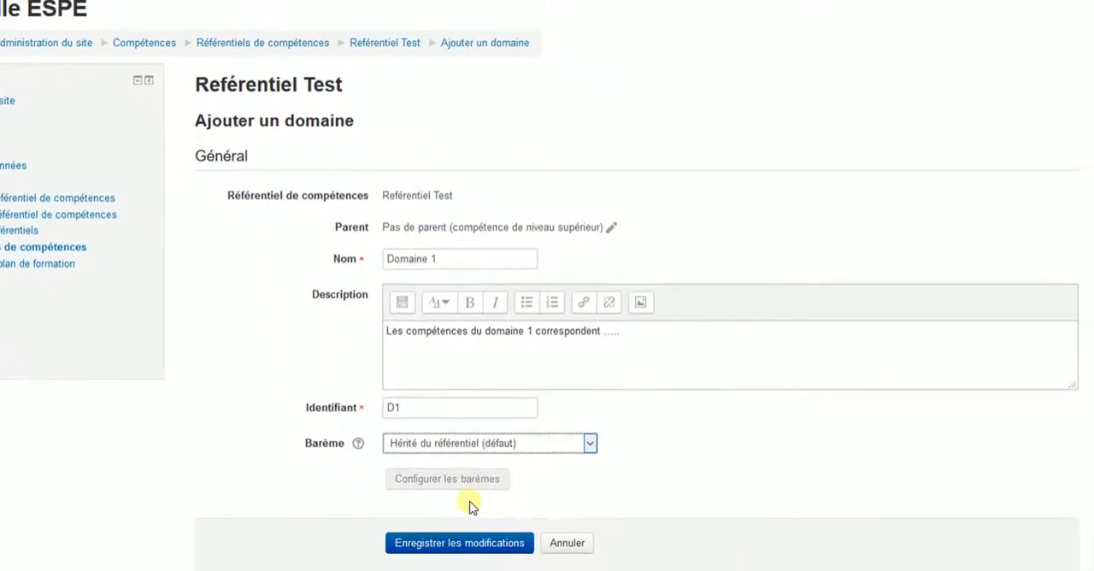
click(449, 540)
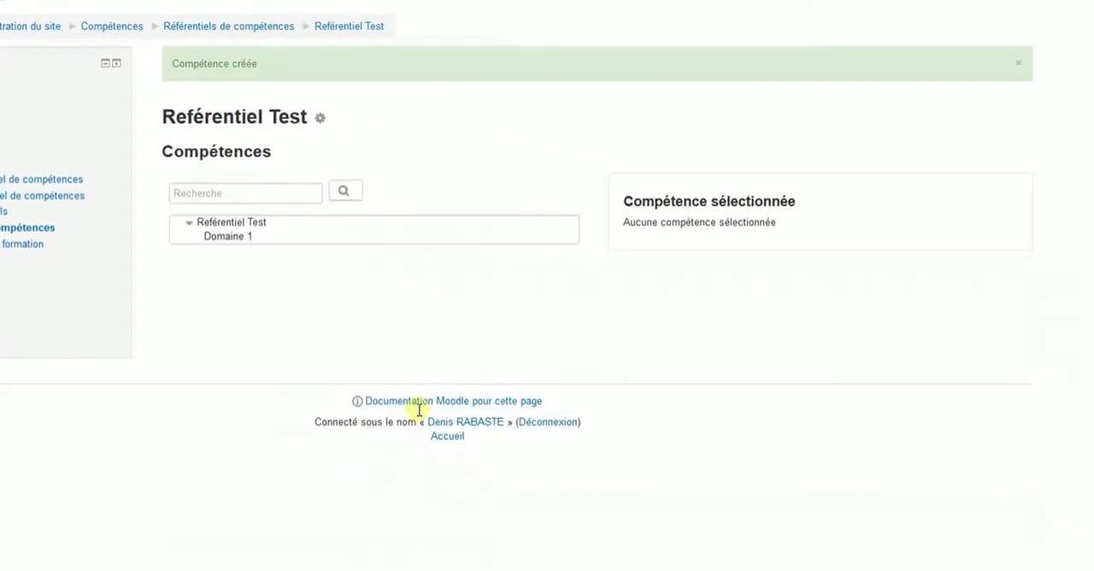
- Add Domaine 2 and Domaine 3 to the framework, and add Compétence C 1.1 and Compétence C 1.2 under Domaine 1
click(231, 222)
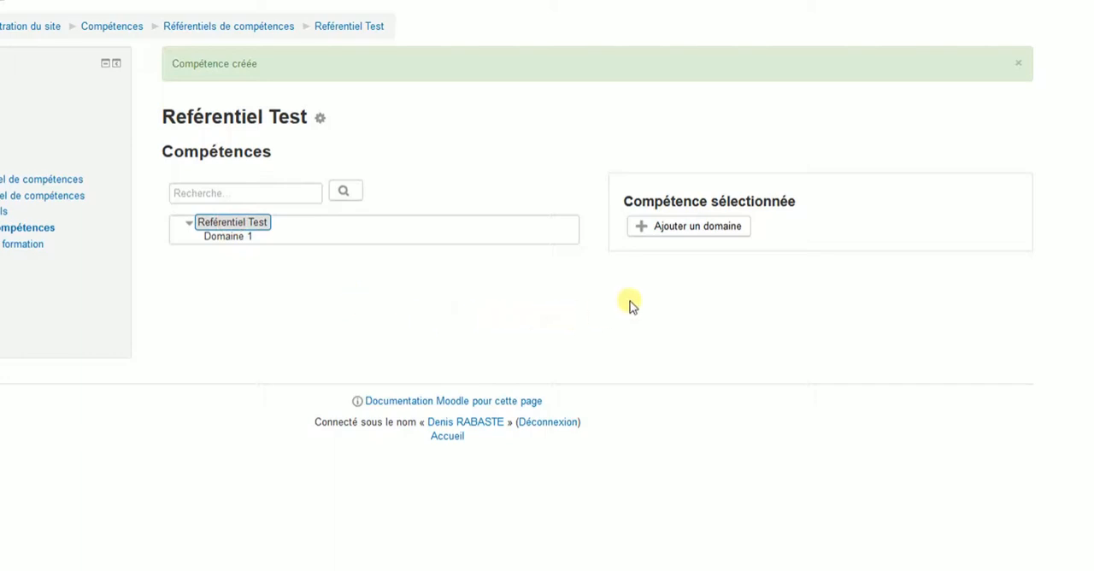
click(682, 227)
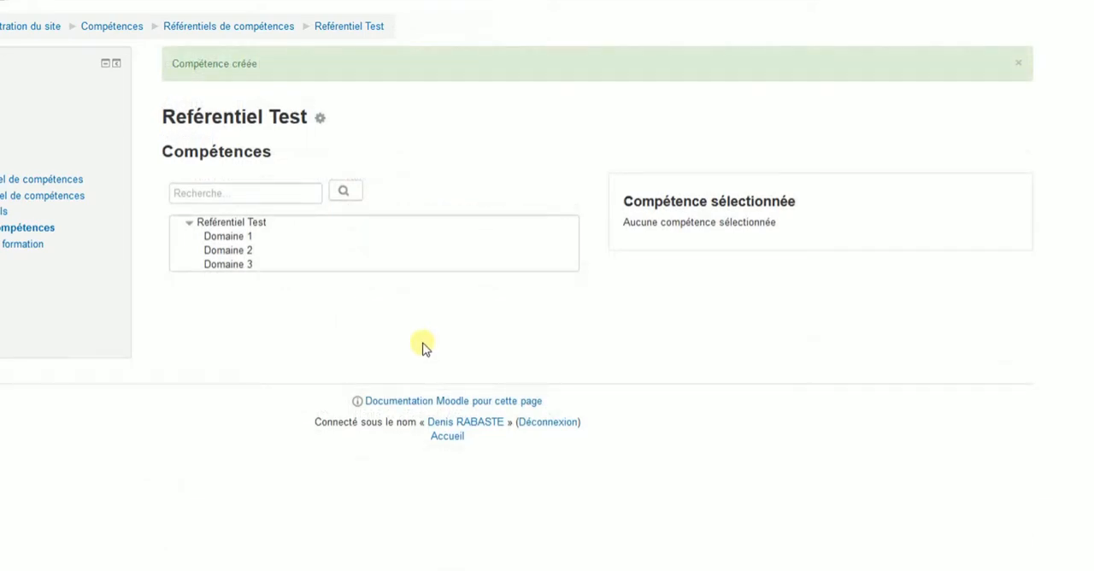
click(231, 237)
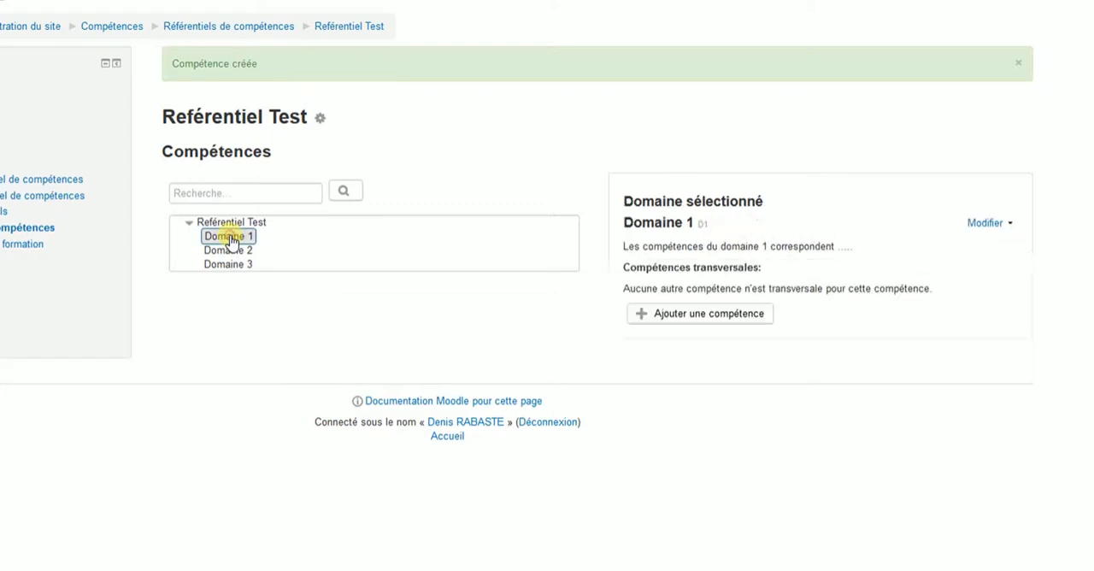
click(720, 315)
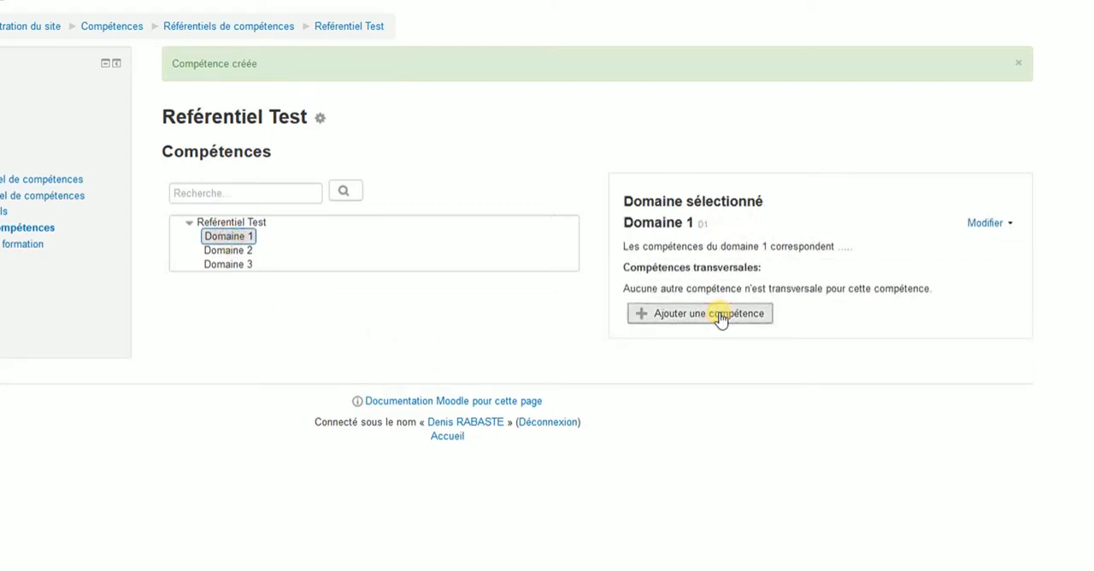
click(389, 243)
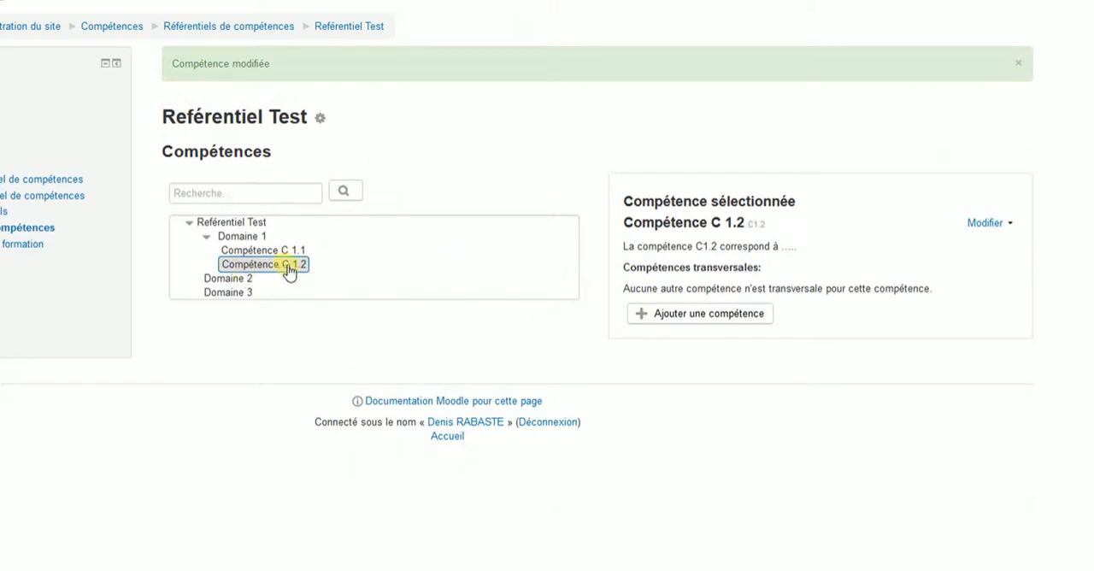
- Under Compétence C 1.2, start a competency named "Compétence C 1.2.1", described as "La compétence C1.2.1 correspond à .....", with the identifier "C 1.2.1"
click(690, 315)
click(376, 240)
text(C)
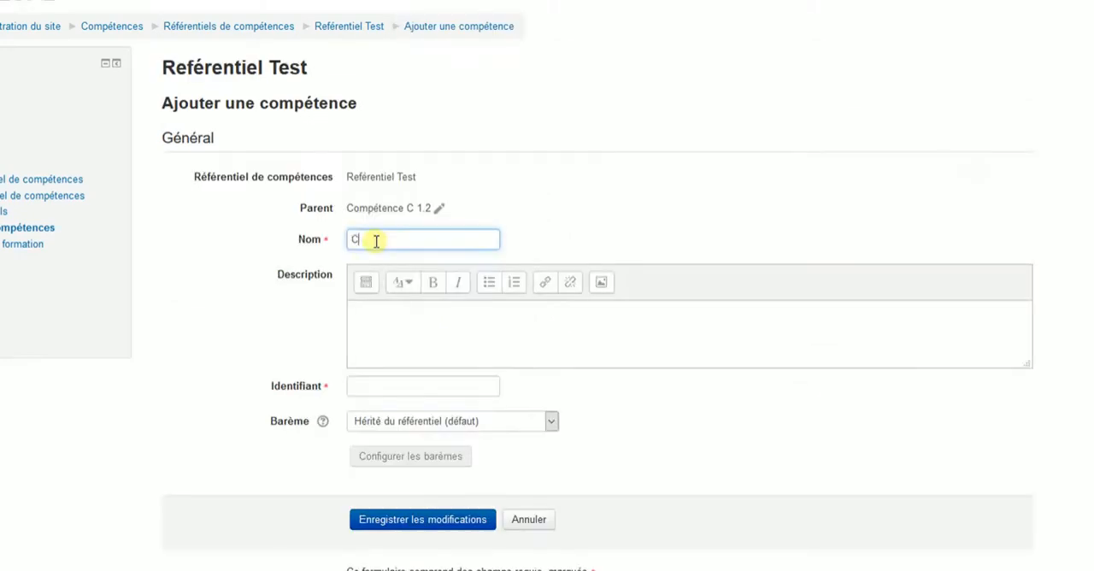
text(1.2.1)
click(376, 315)
text(La compétence C1.2.1 correspond à .....)
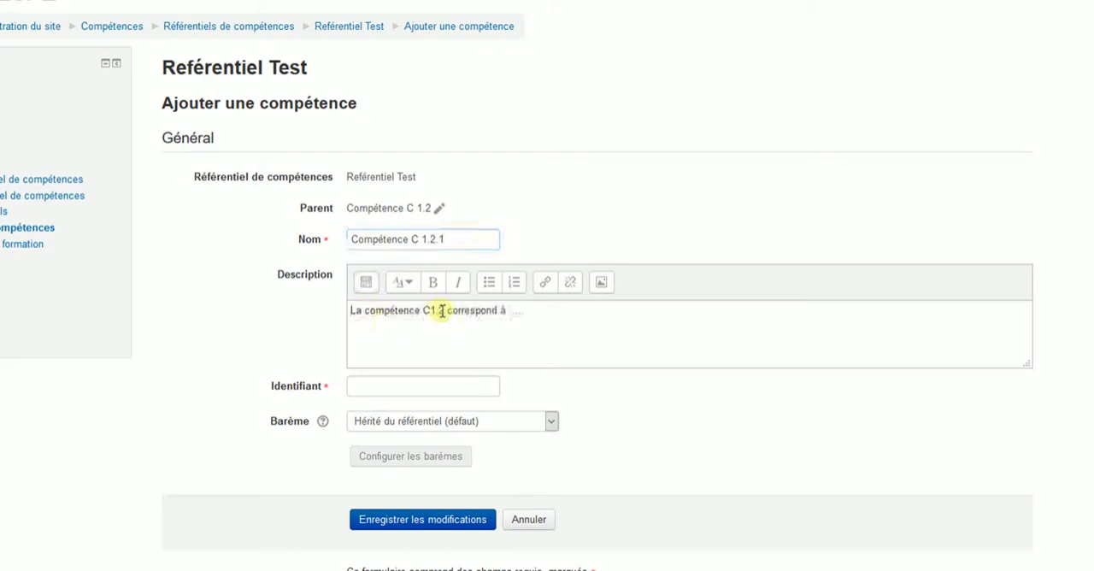
click(389, 386)
text(C 1.2.1)
key(Tab)
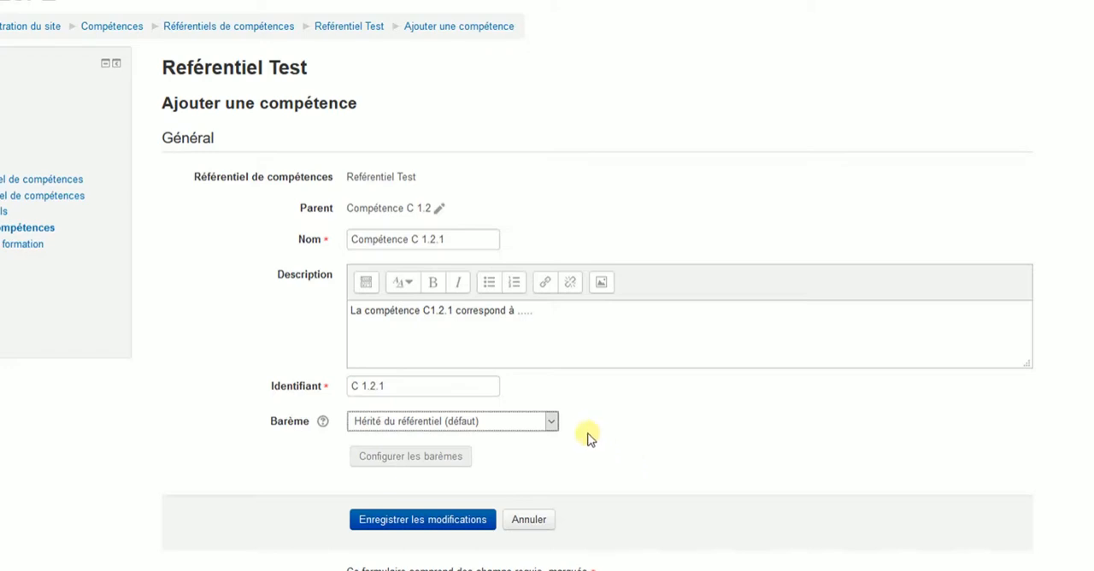
- Assign the scale "Barème 4 niveaux" with confirmé as default and confirmé and expert as acquired, and save the competency
click(550, 426)
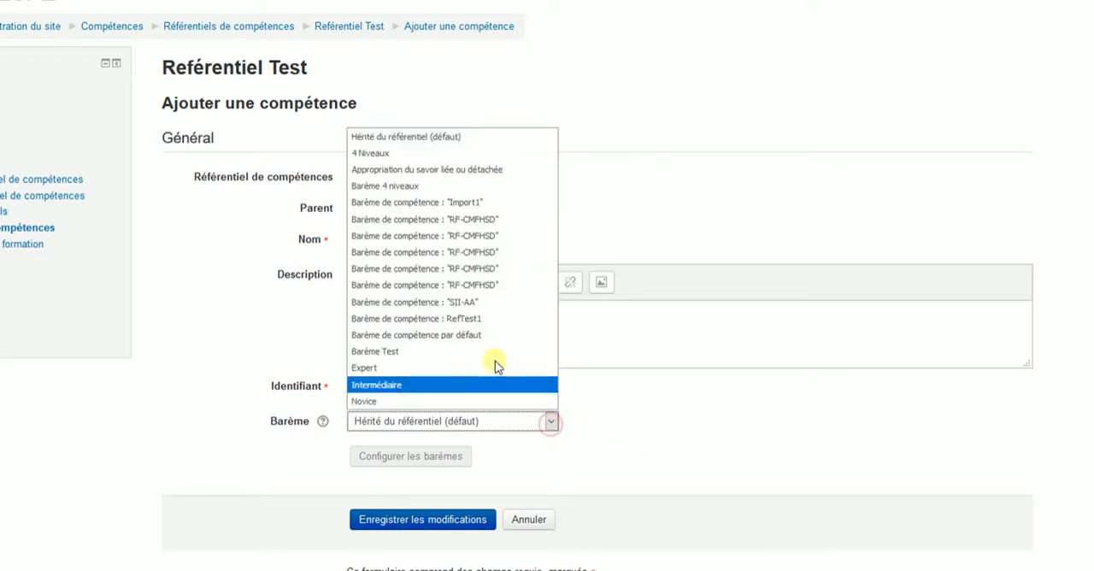
click(385, 185)
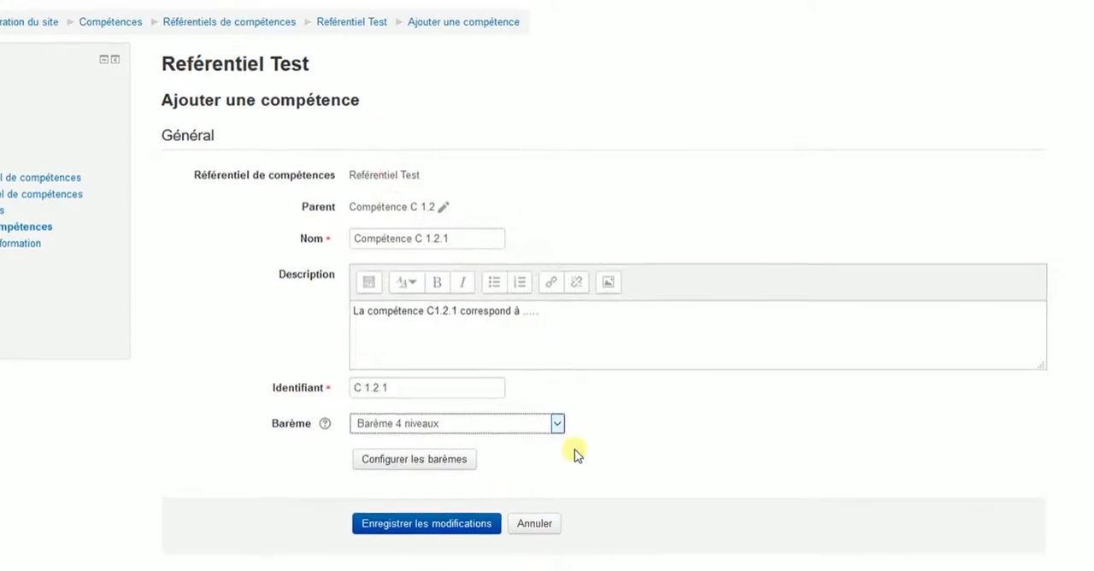
click(430, 483)
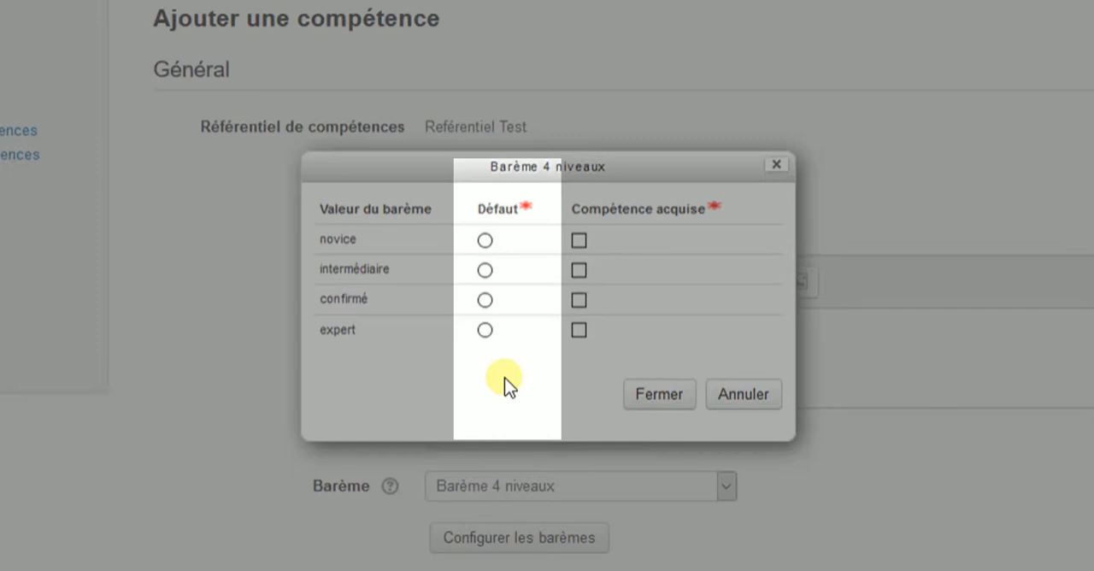
click(485, 301)
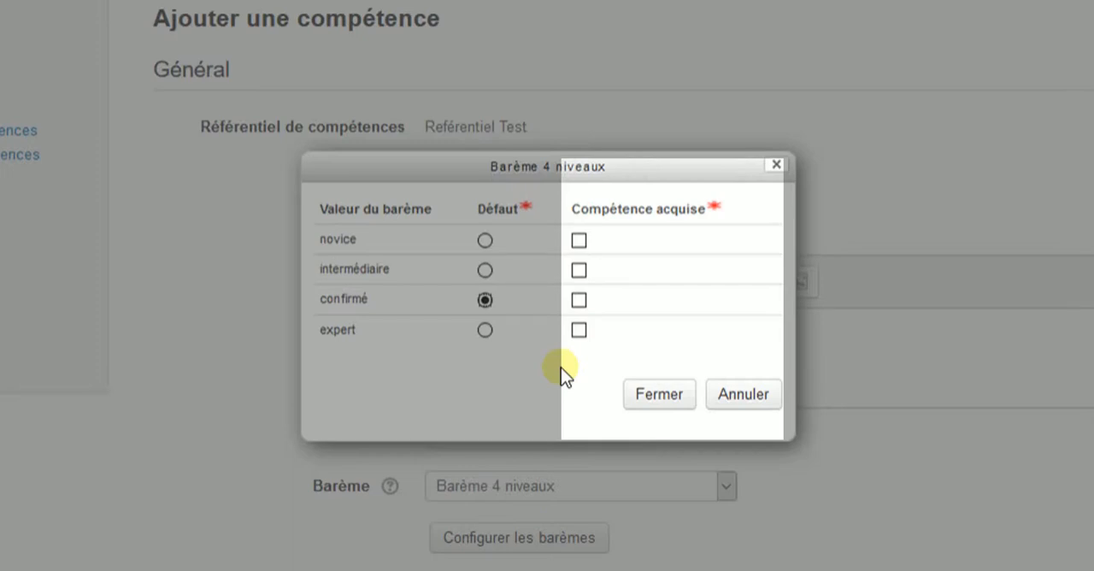
click(579, 301)
click(579, 334)
click(579, 333)
click(579, 334)
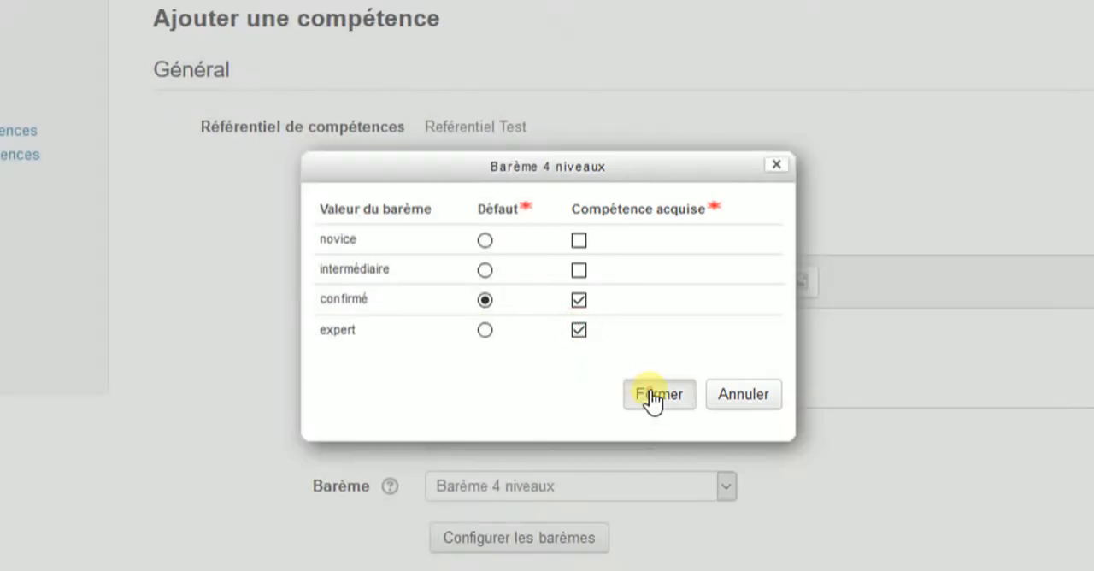
click(654, 396)
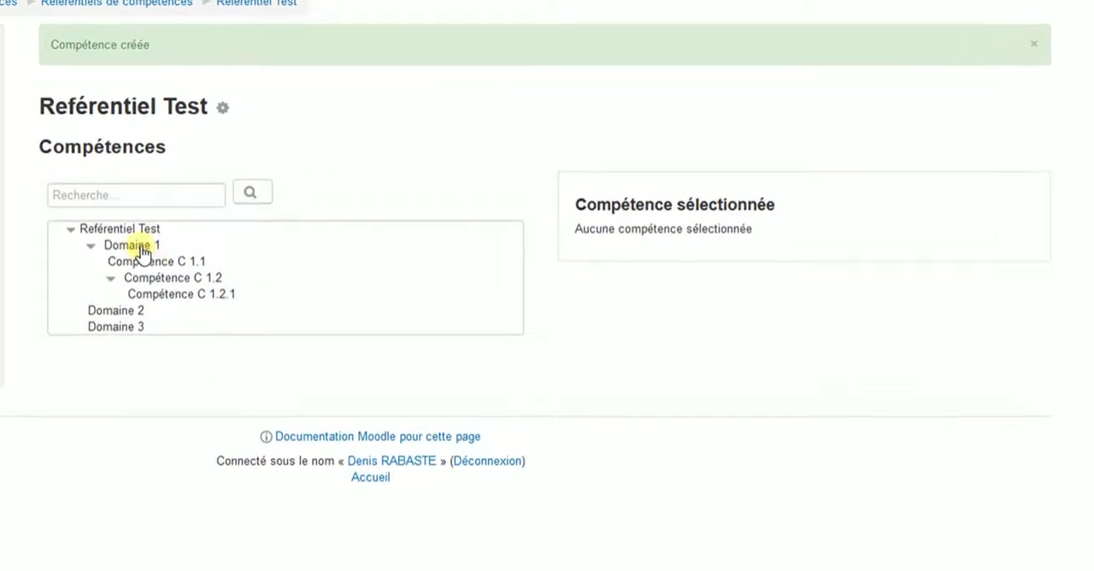
- Set Domaine 1's competency rule to "Marqué comme atteint" when "Toutes les compétences filles sont atteintes" and save it
click(136, 247)
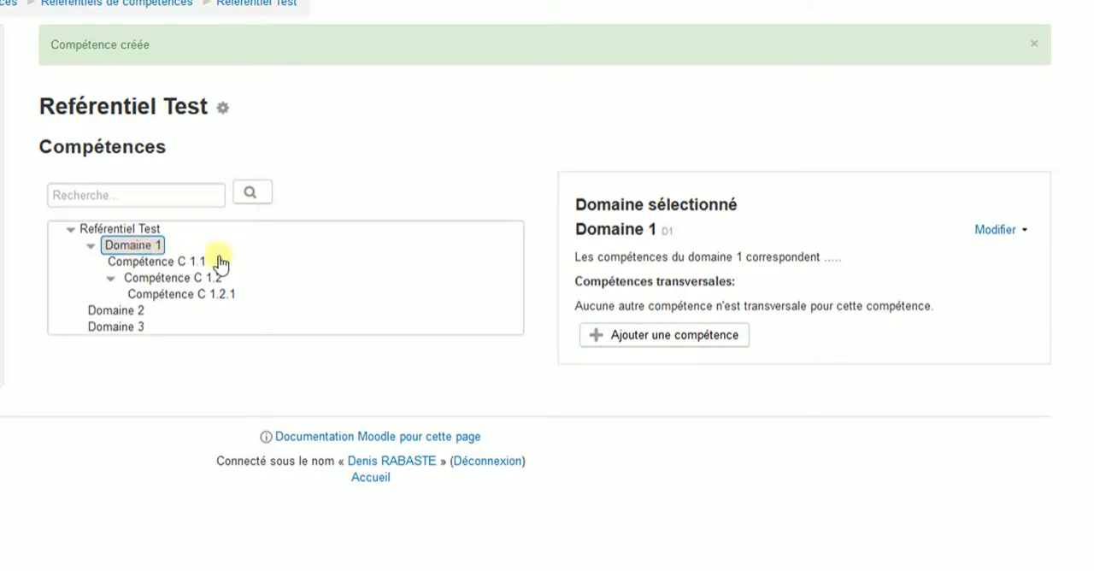
click(1008, 235)
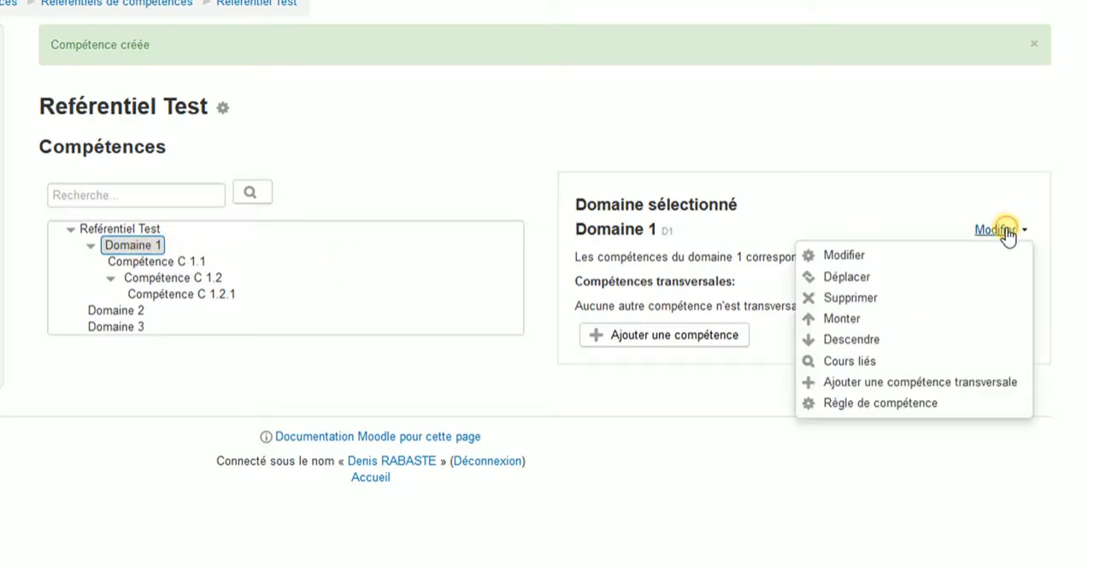
click(903, 405)
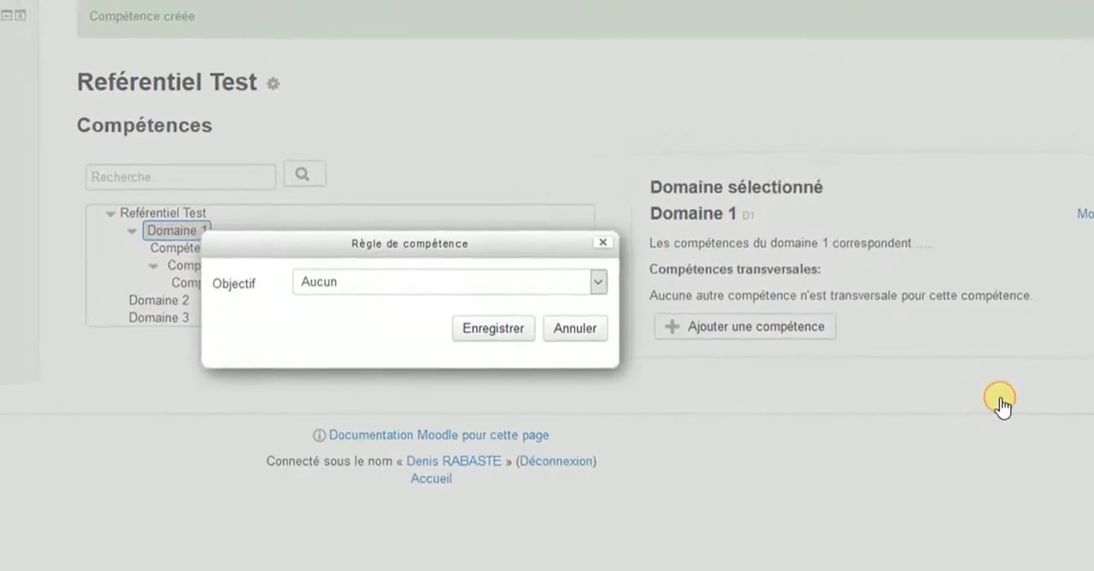
click(702, 265)
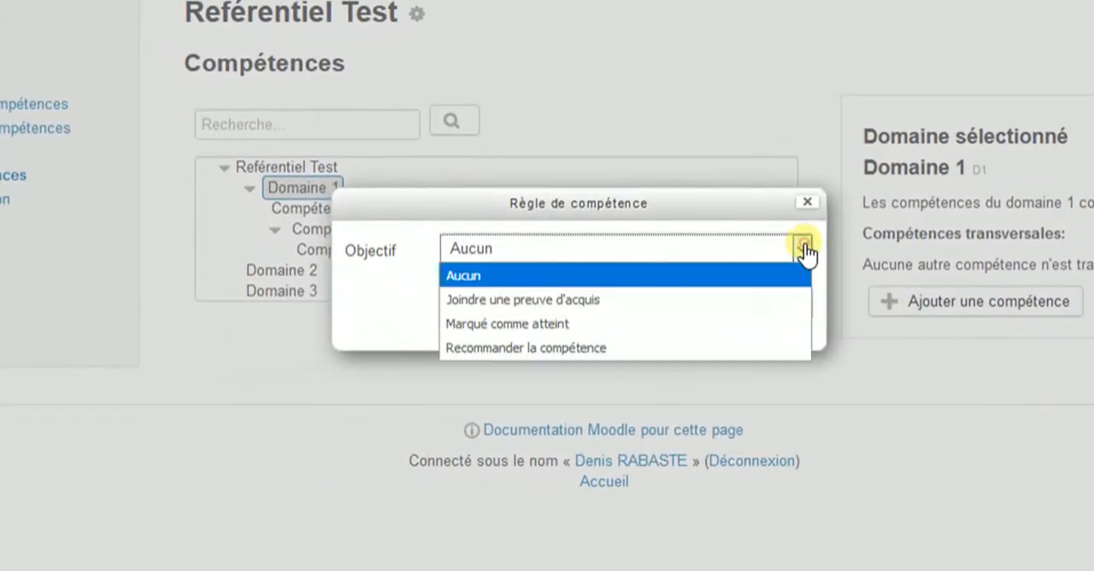
click(635, 325)
click(802, 293)
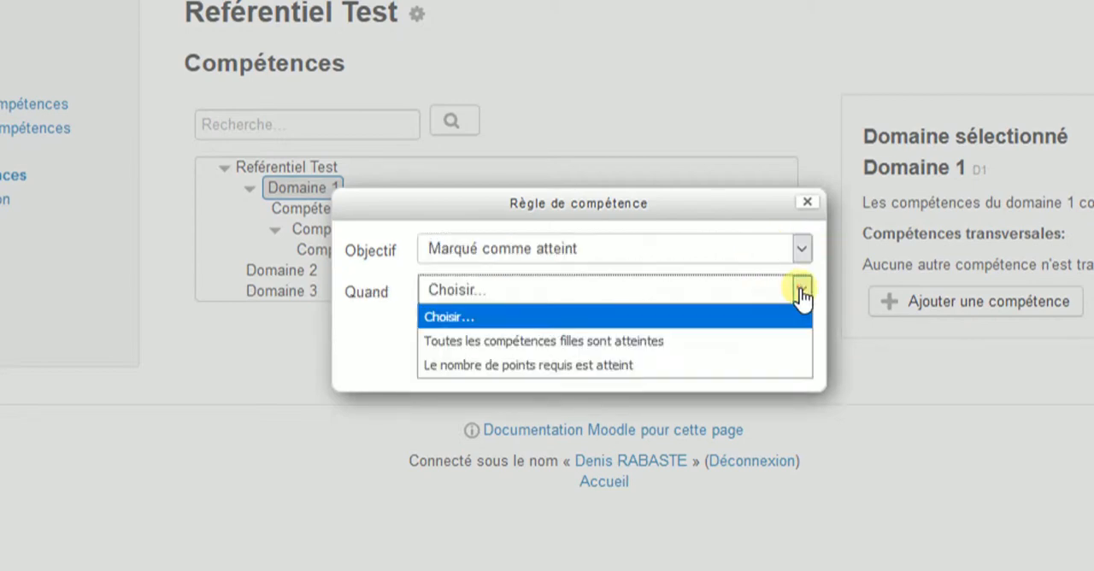
click(701, 342)
click(691, 355)
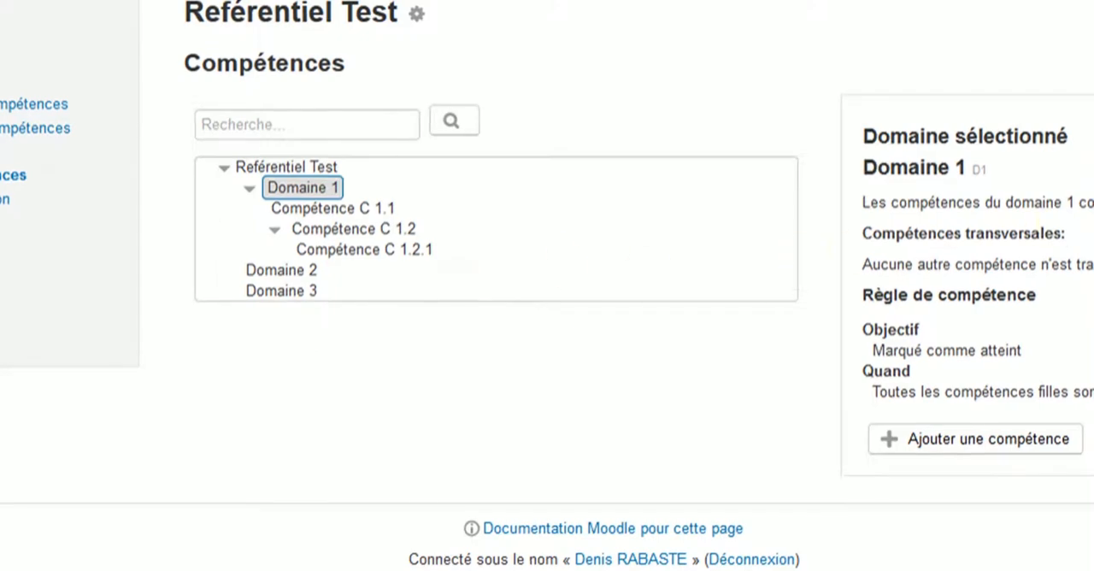
click(1043, 206)
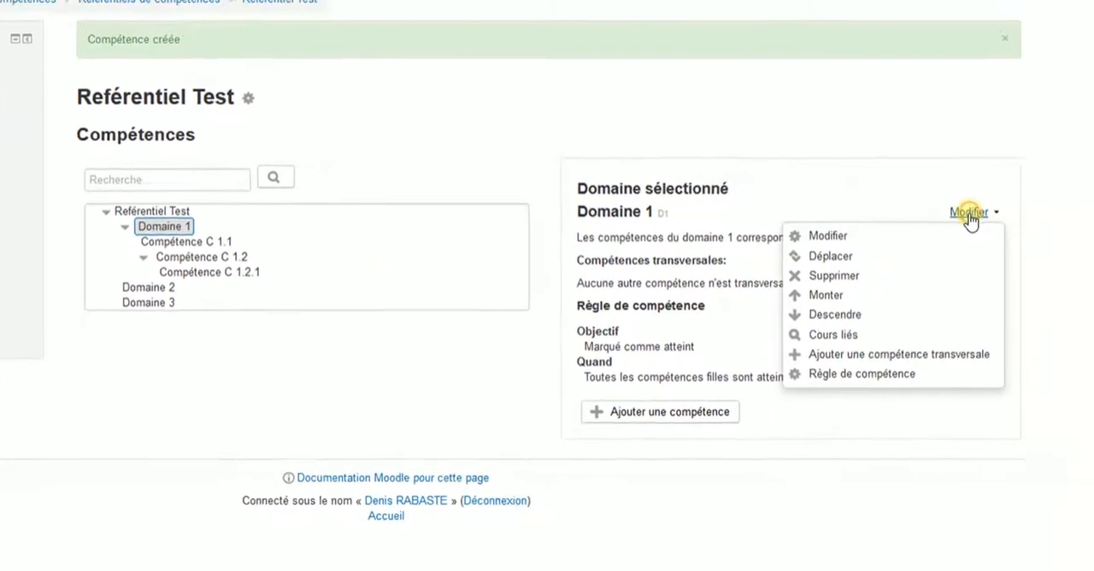
click(936, 371)
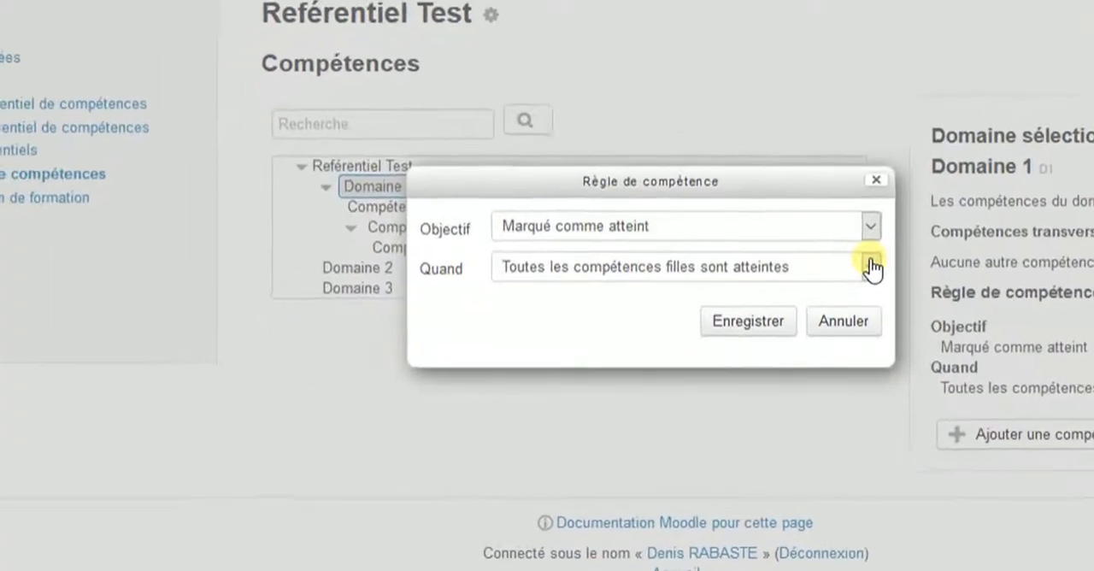
click(889, 265)
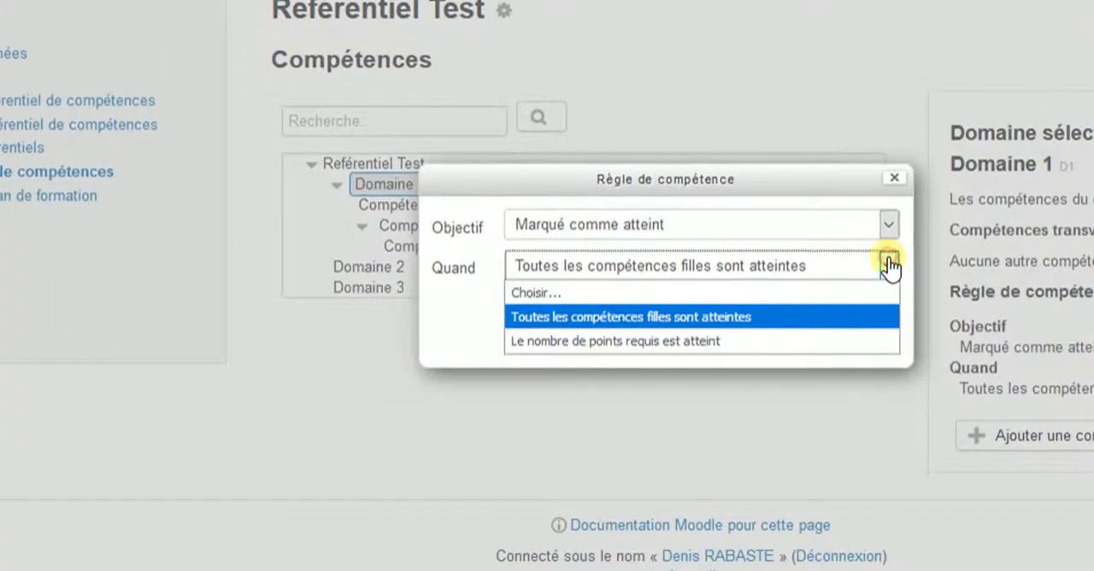
click(803, 342)
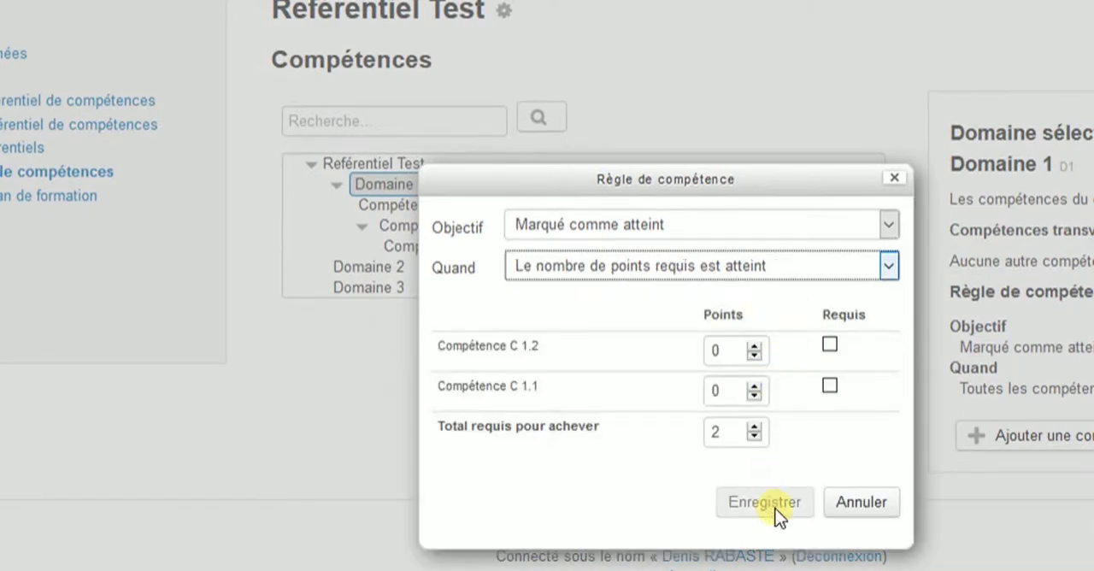
click(853, 506)
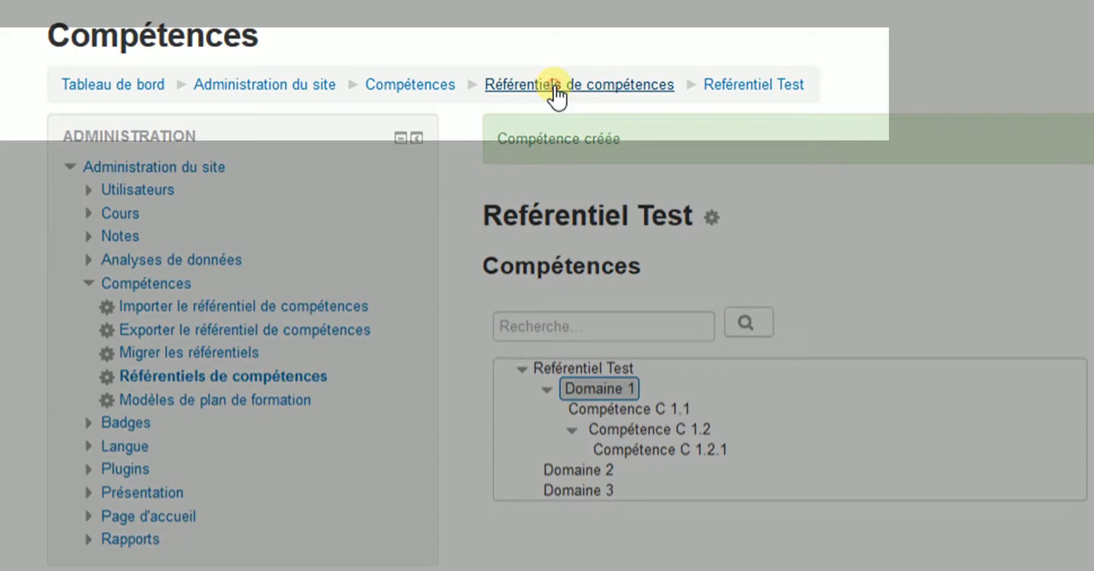
- Return to the list of competency frameworks and show the actions available for Reférentiel Test (RefTest0)
click(556, 86)
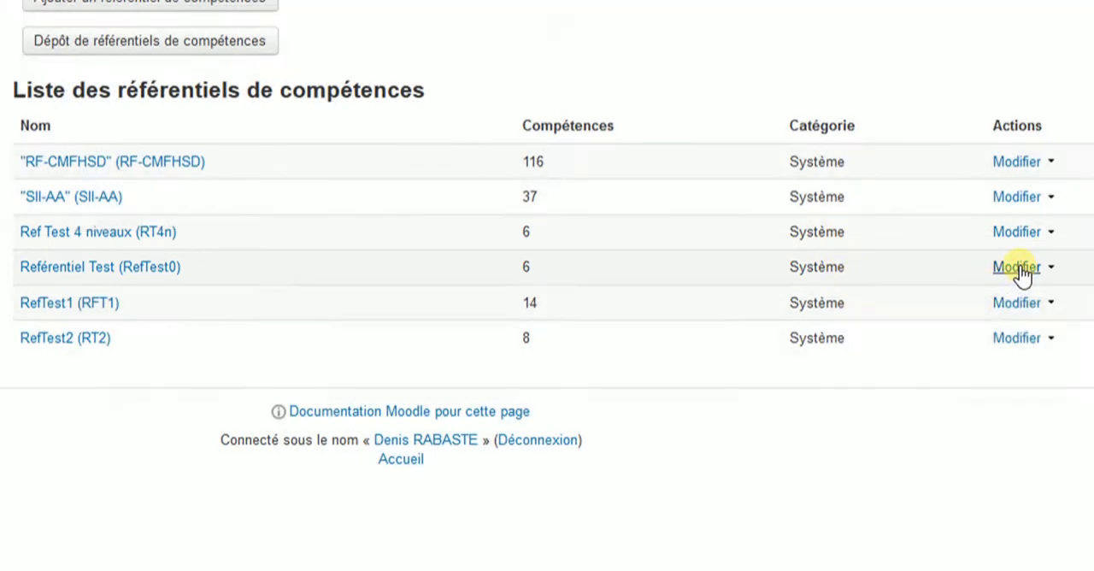
click(1019, 268)
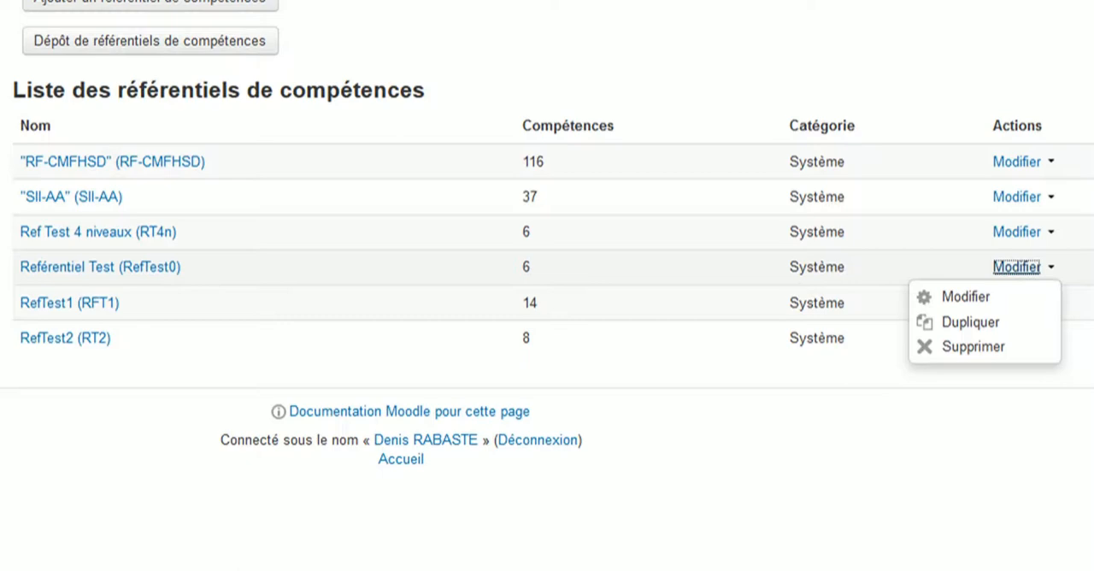
- Export the competency framework "Reférentiel Test" as a comma-separated CSV file and open it in Microsoft Excel
key(Escape)
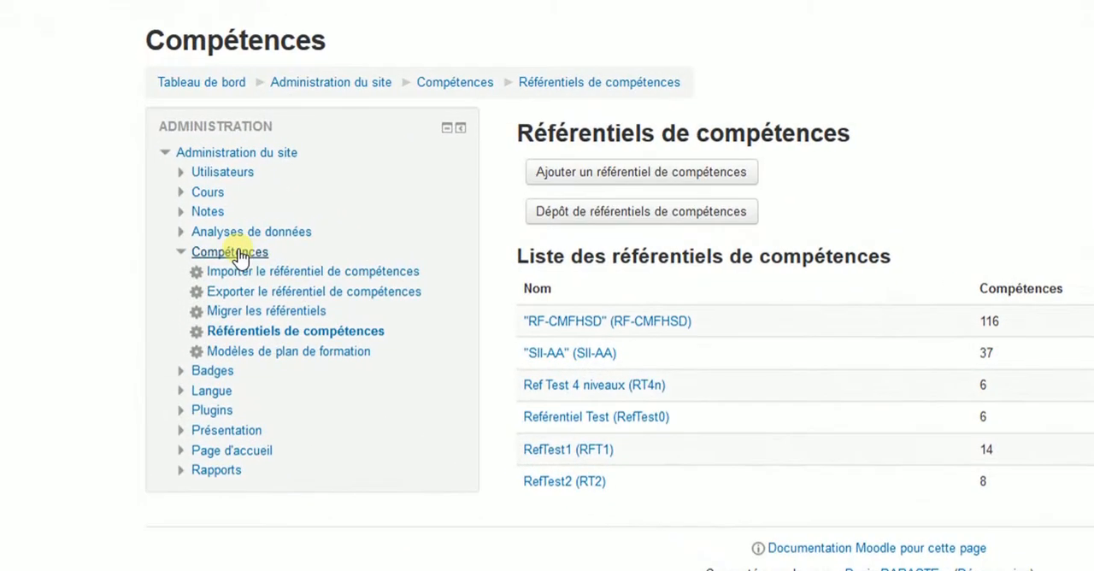
click(286, 295)
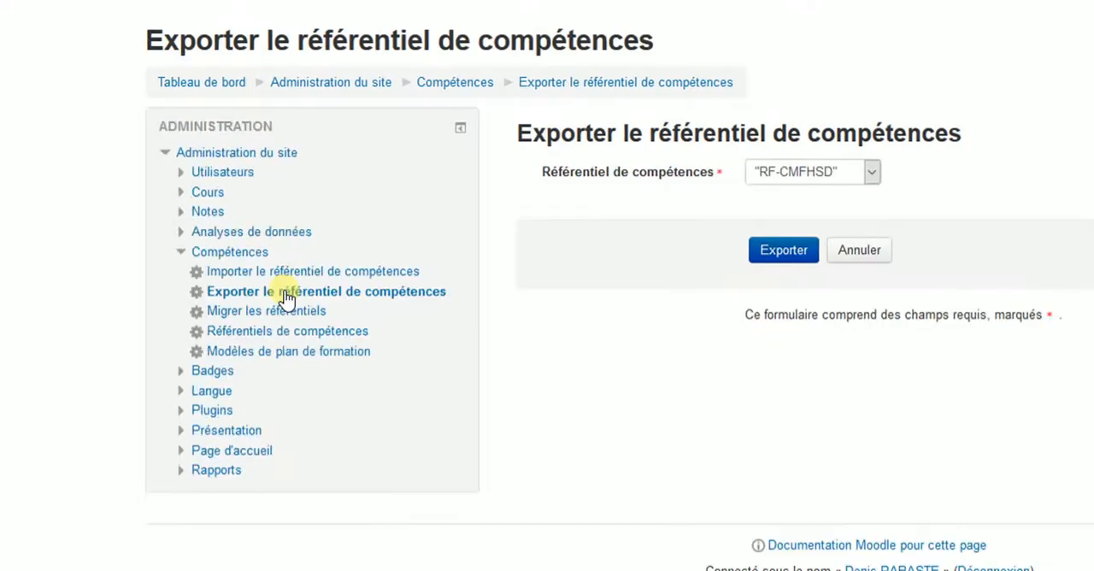
click(868, 171)
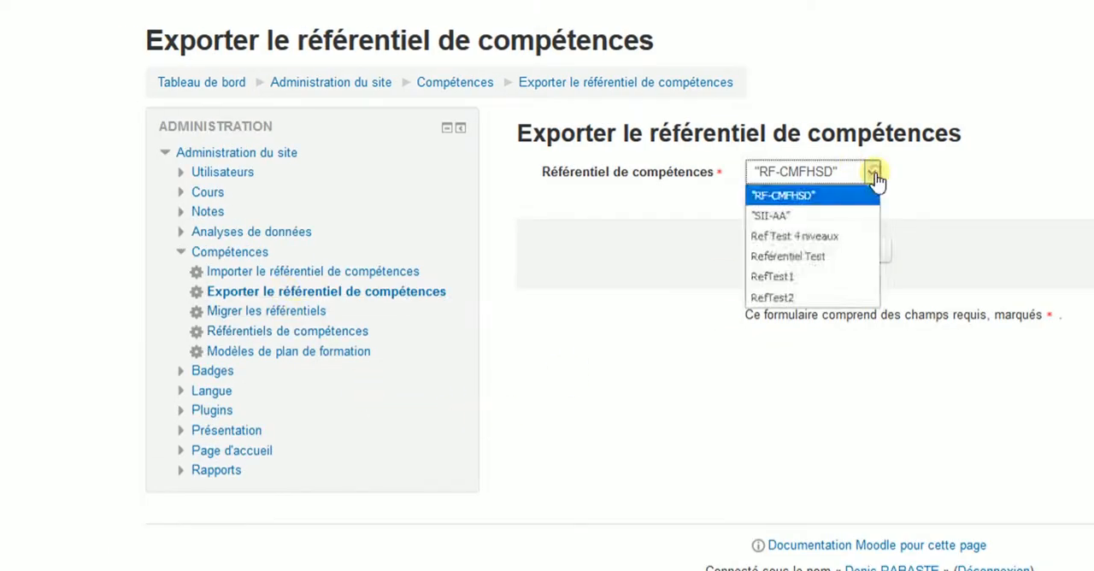
click(832, 255)
click(769, 256)
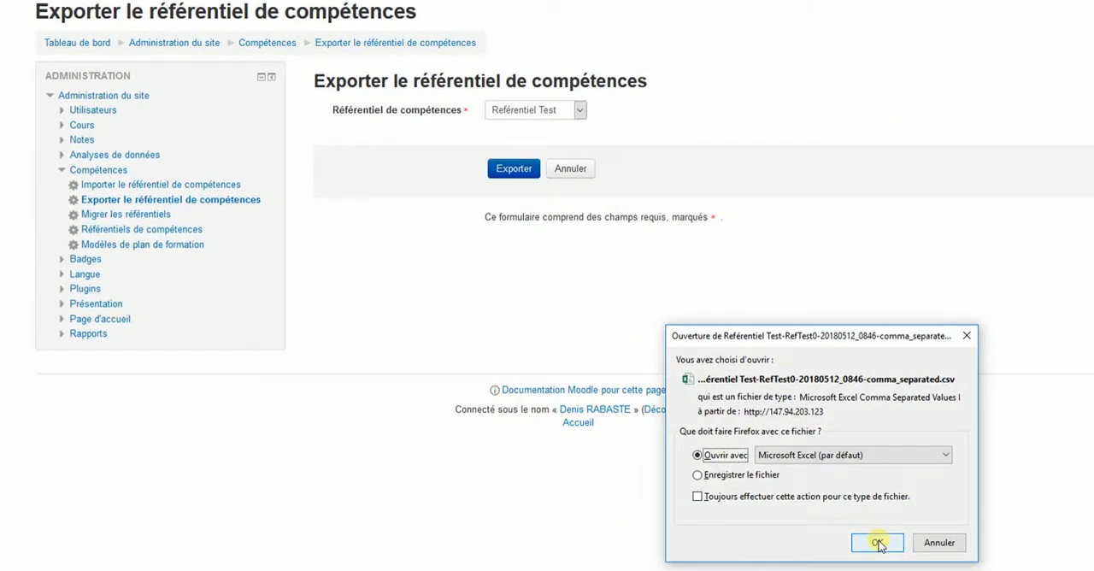
click(877, 543)
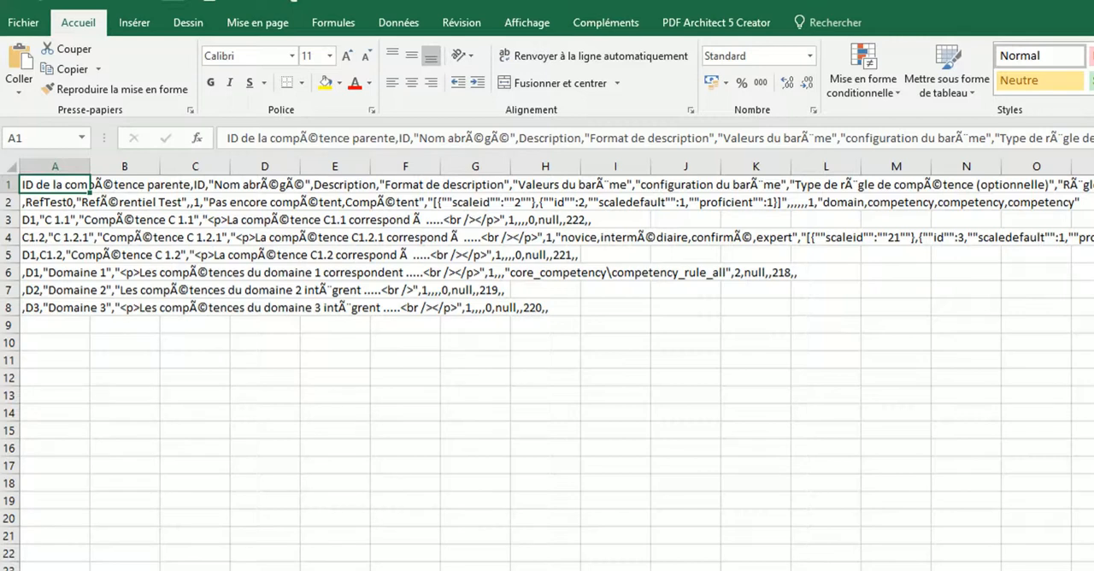
- Split column A into separate columns as delimited text, using the comma as the only separator
click(38, 167)
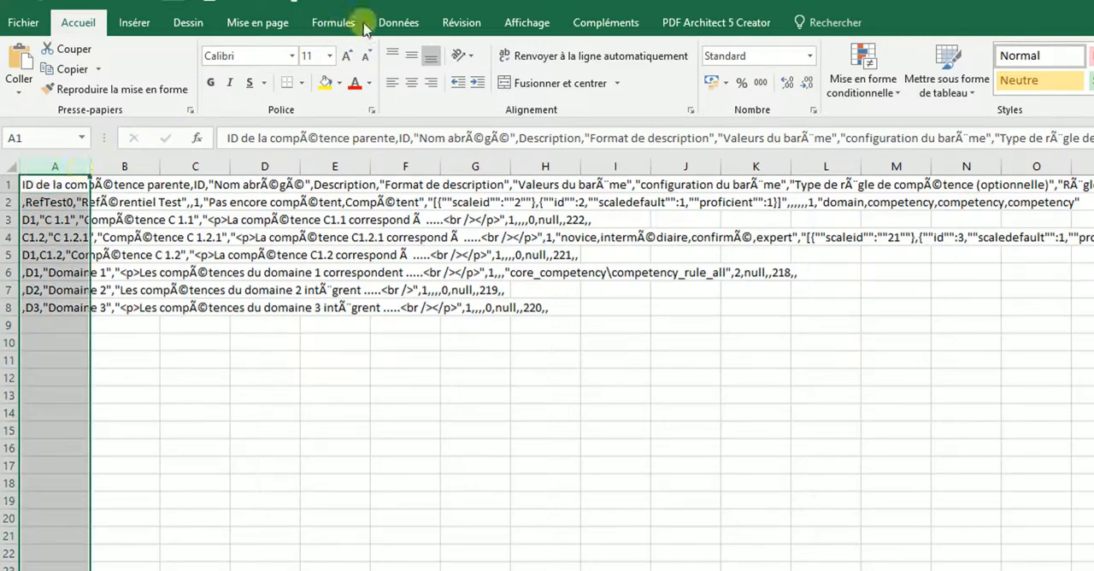
click(398, 24)
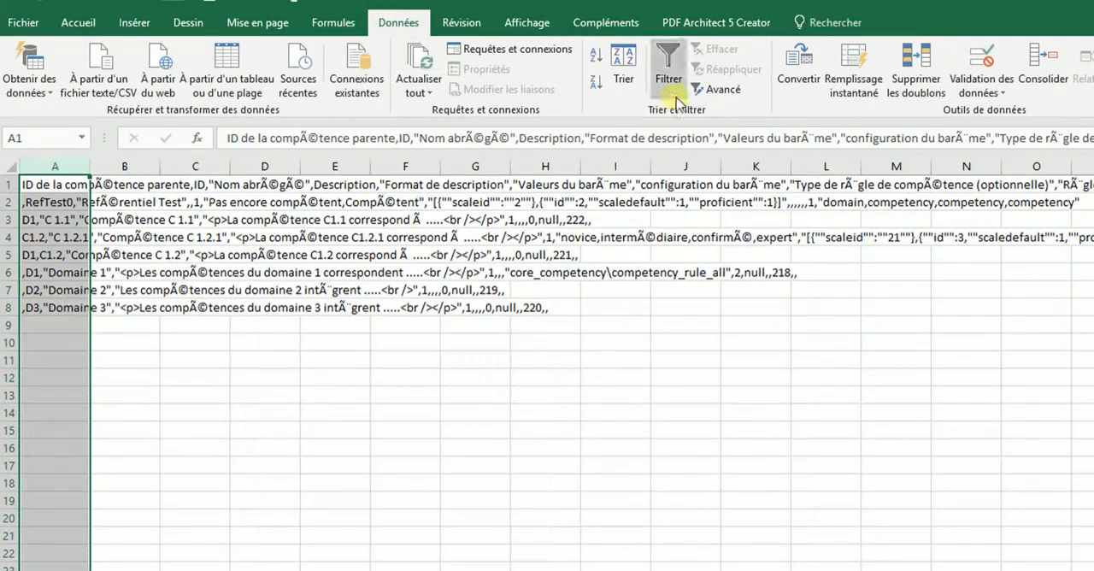
click(792, 60)
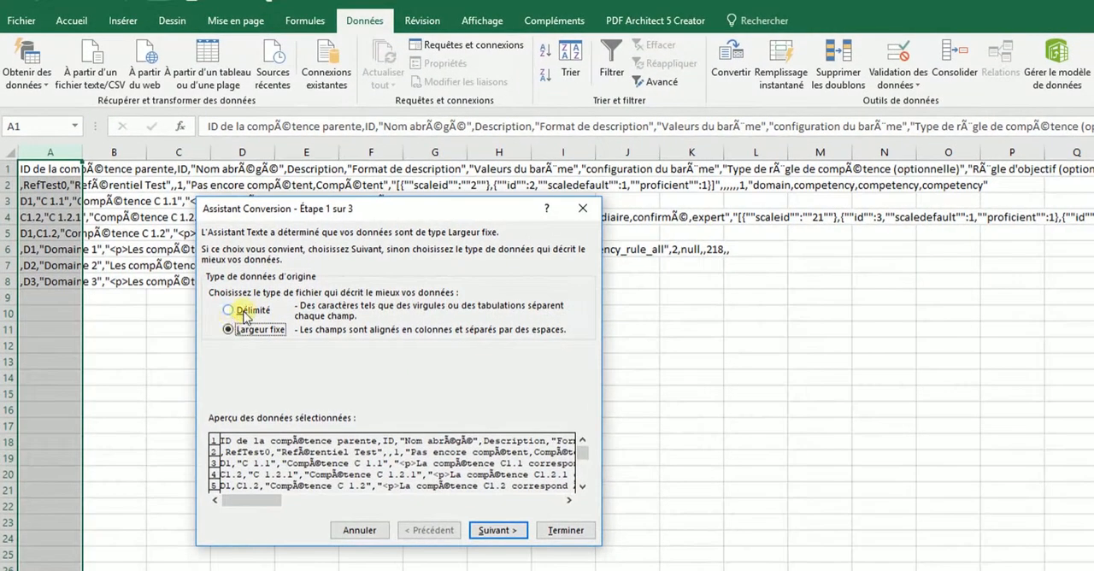
click(245, 312)
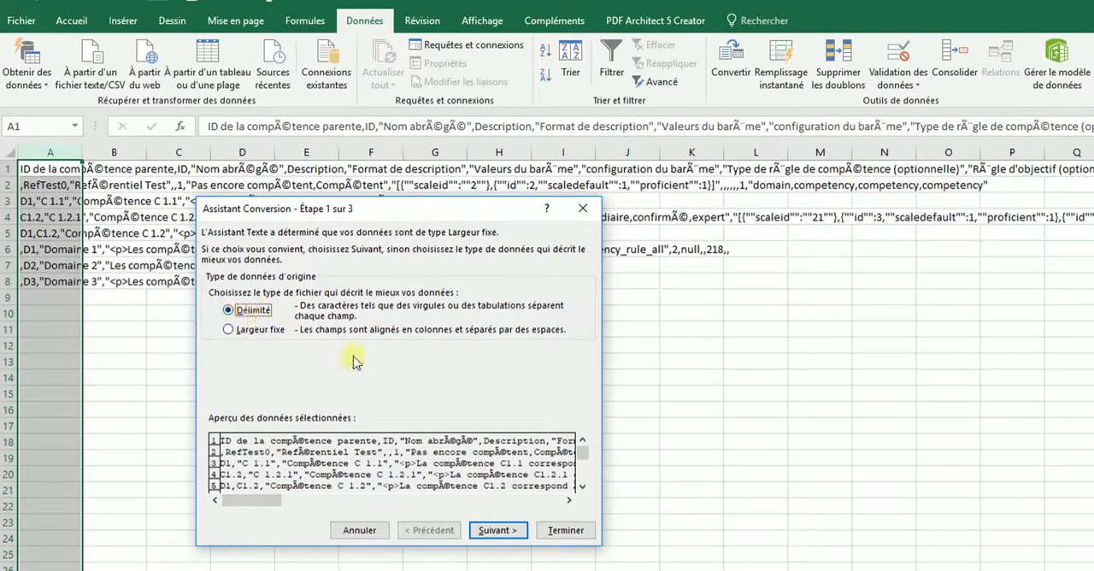
click(496, 532)
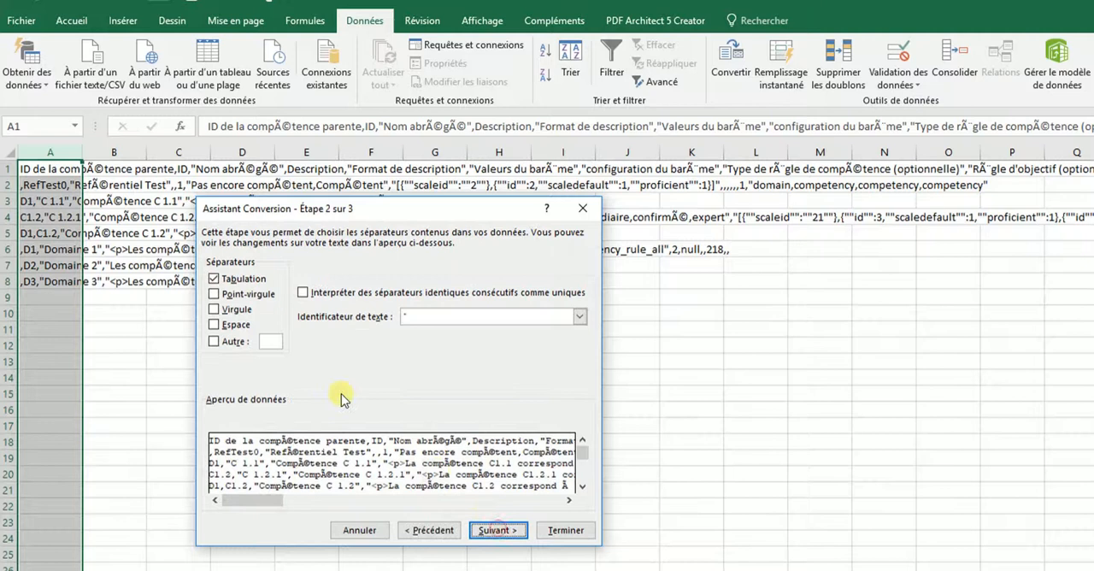
click(213, 310)
click(214, 279)
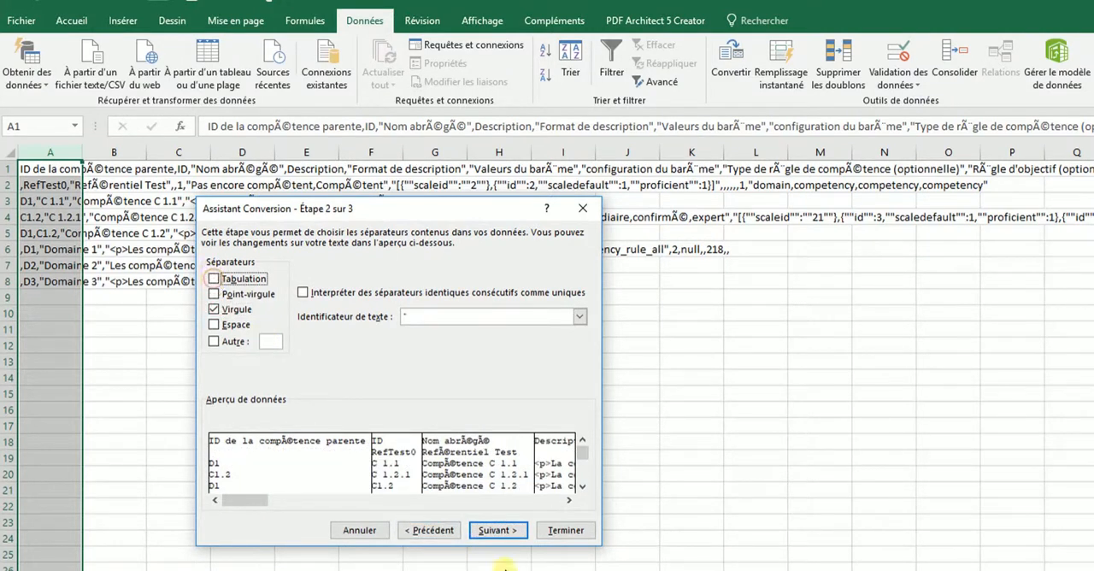
click(496, 530)
click(562, 528)
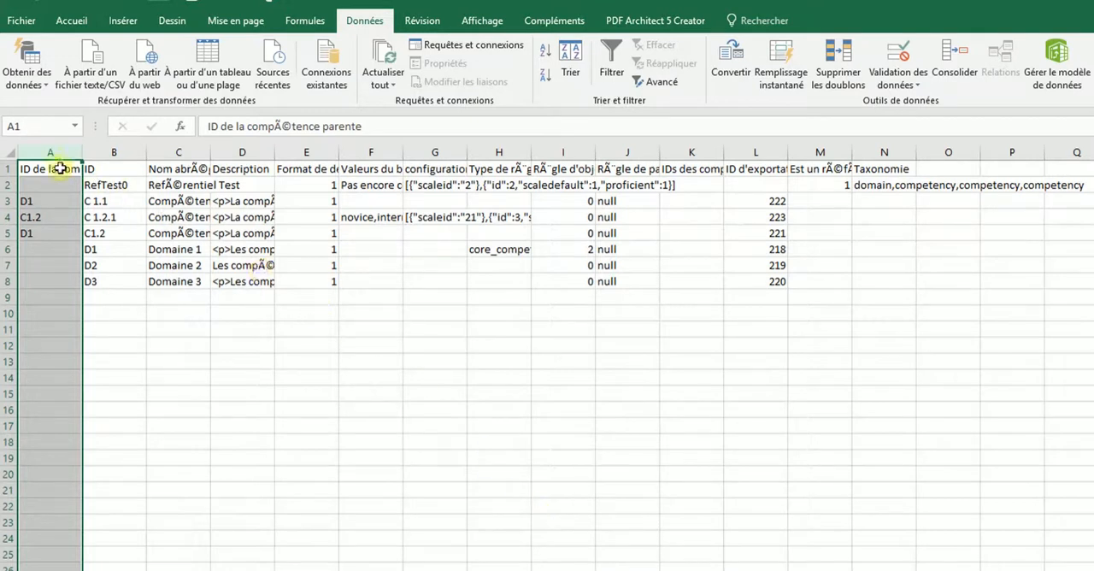
- Autofit the width of all columns in the sheet to their contents
click(9, 153)
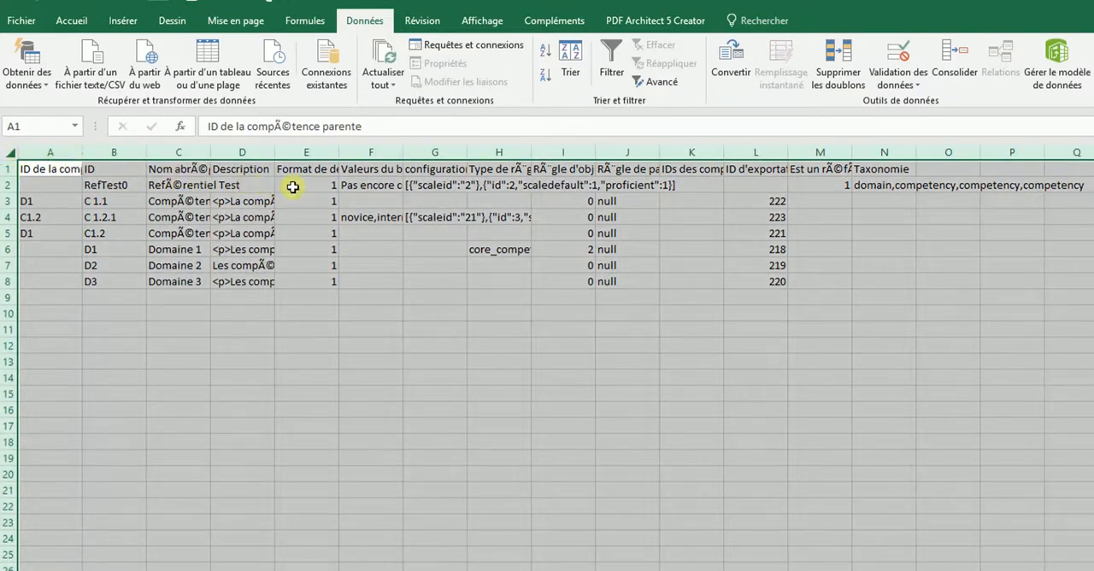
click(72, 21)
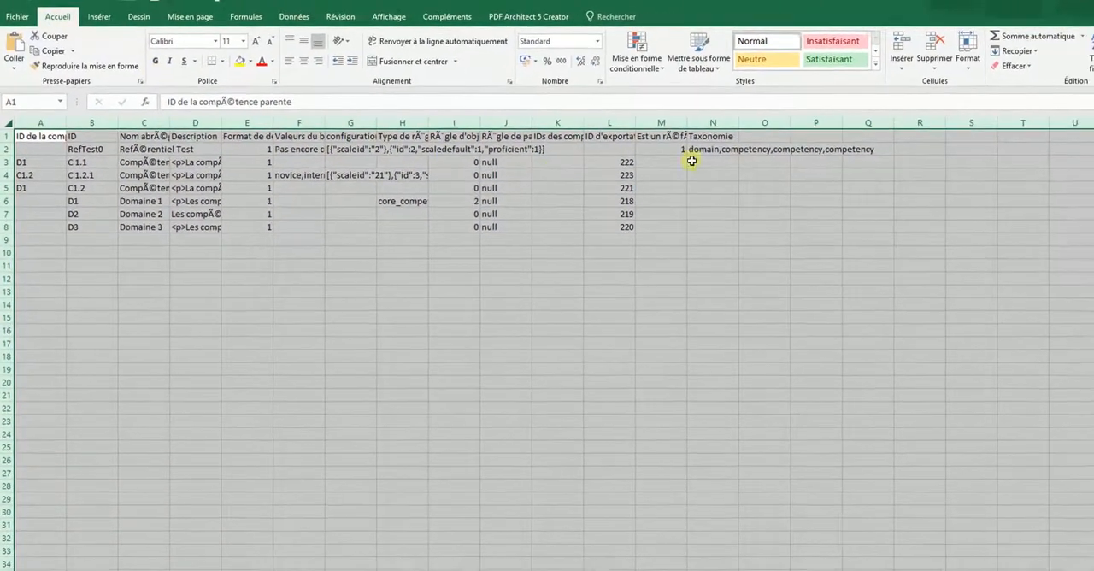
click(942, 69)
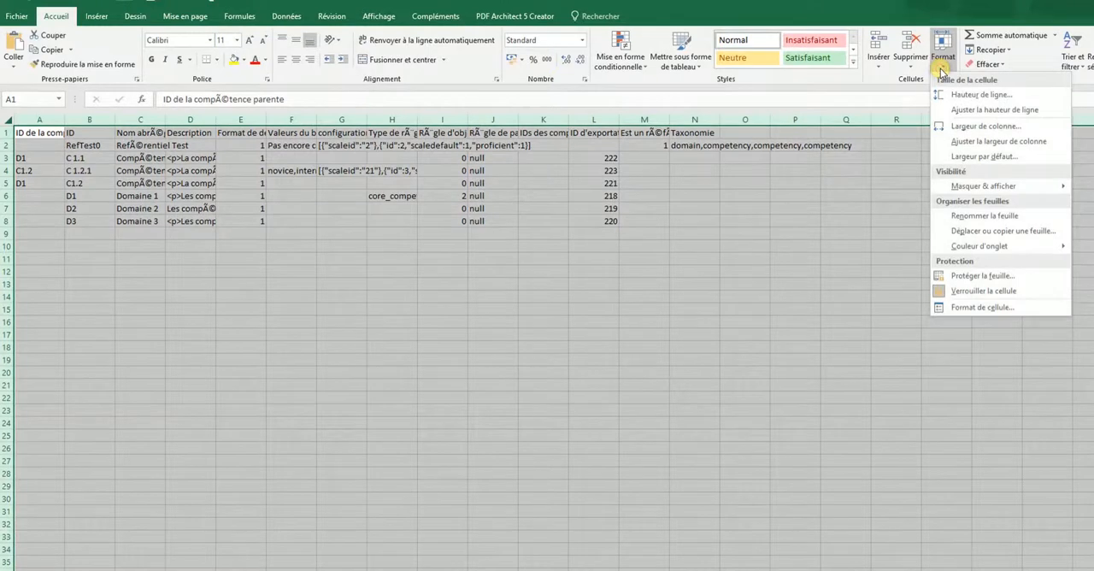
click(996, 143)
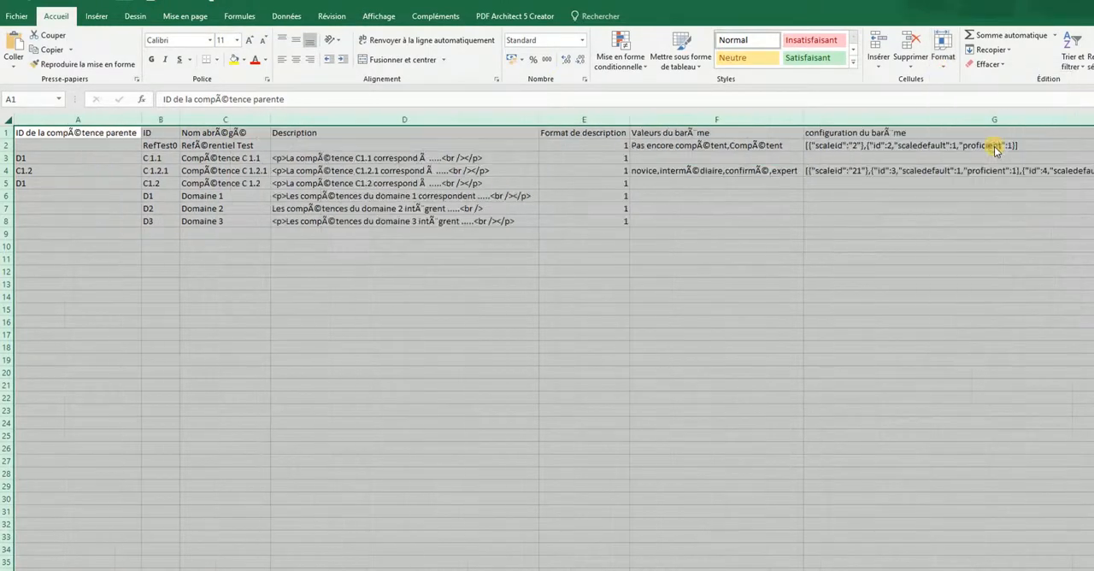
click(899, 271)
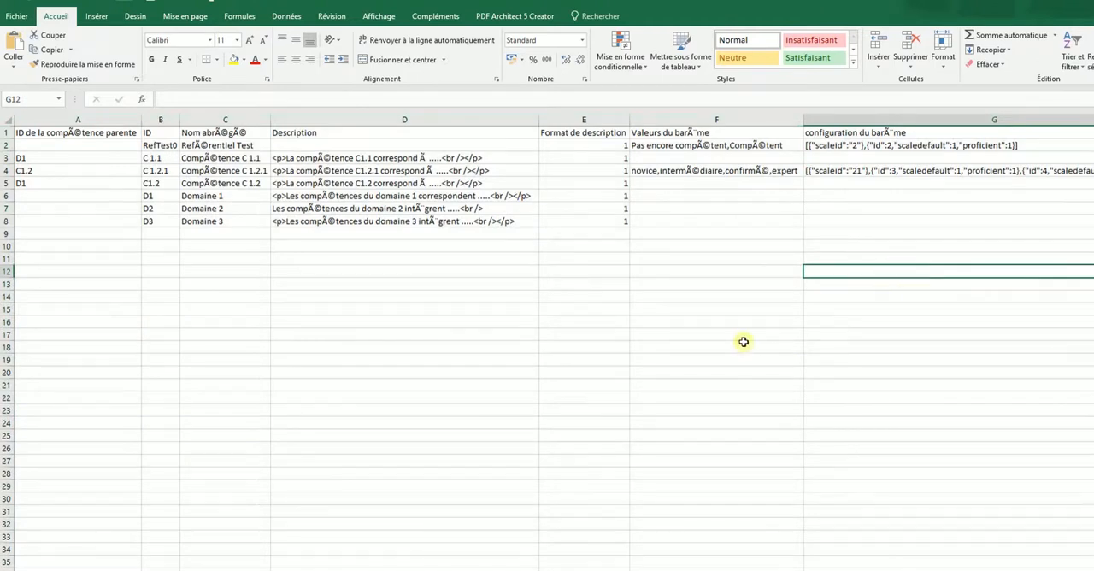
click(758, 494)
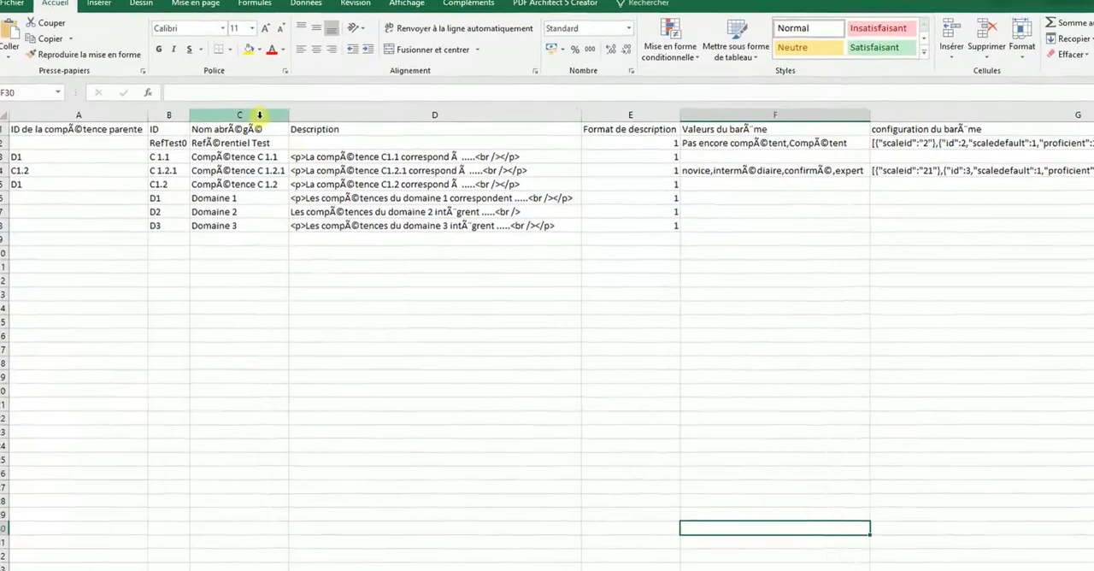
- Examine the short name, ID and parent competency ID columns, including the parent entries in rows 3 and 5
click(242, 117)
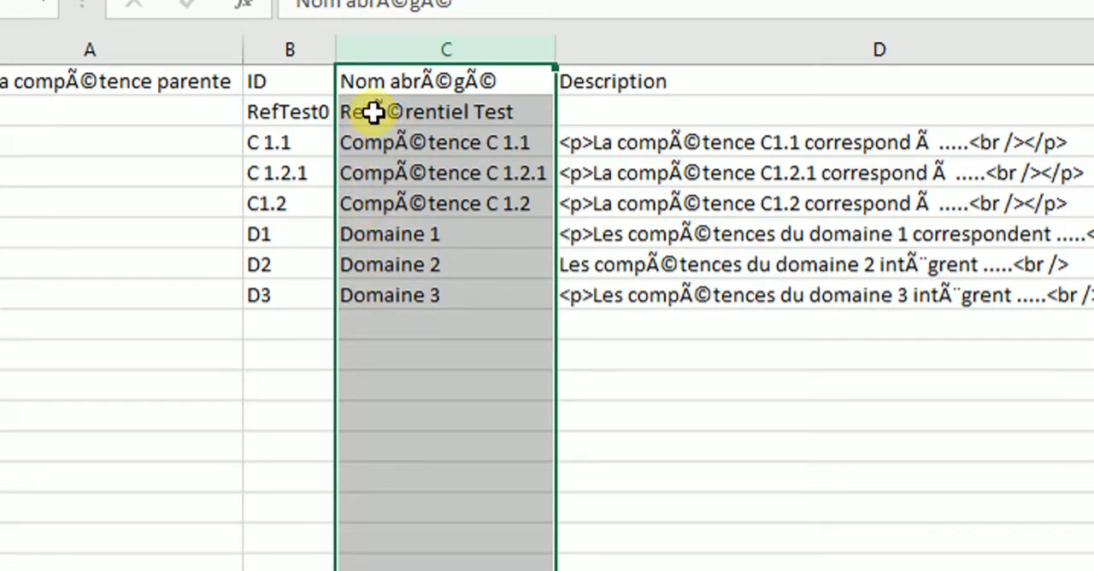
click(286, 48)
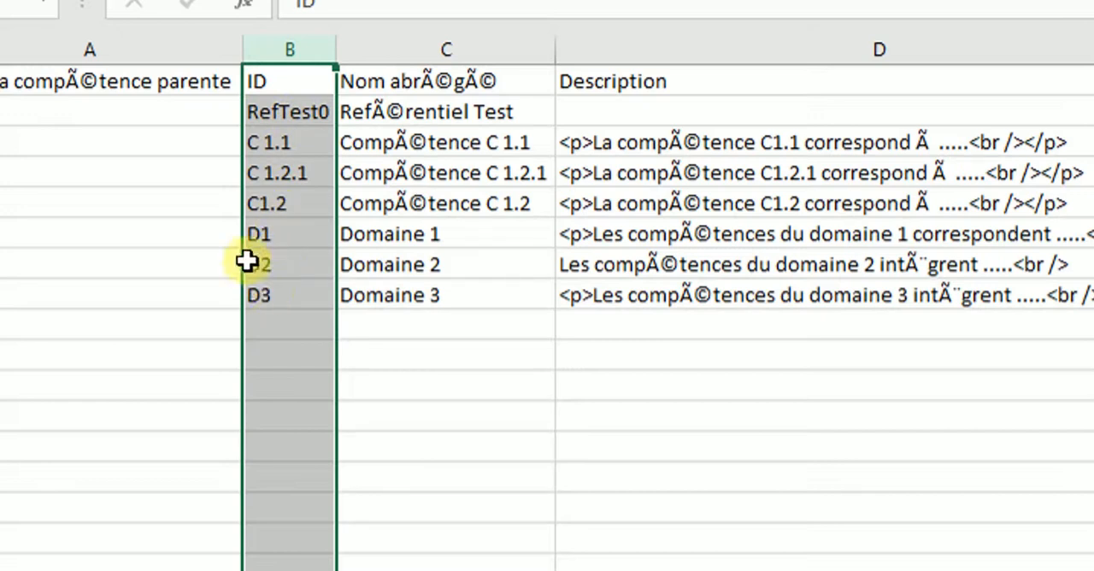
click(93, 49)
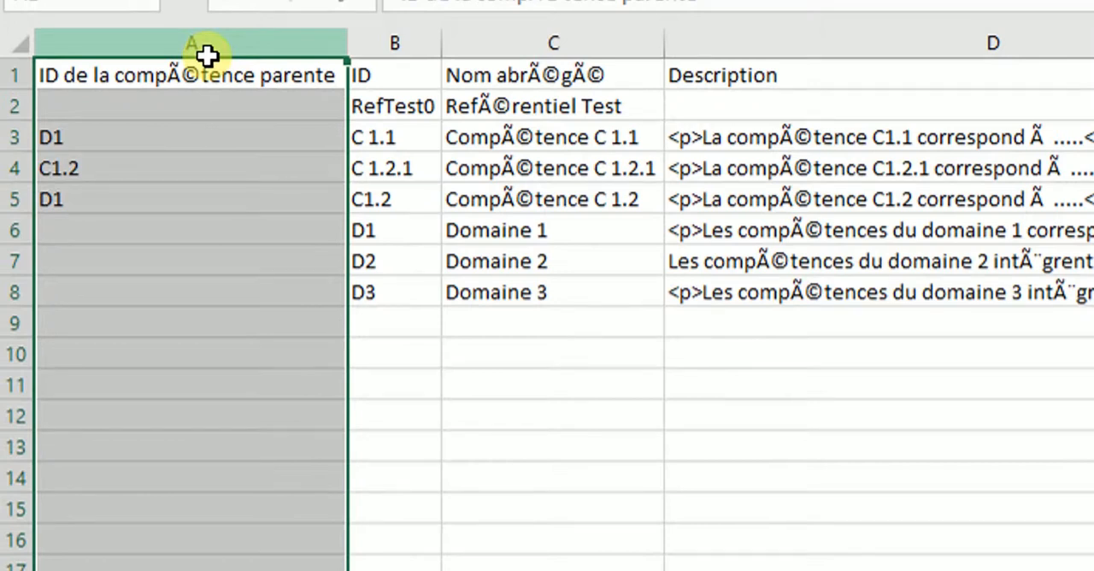
click(94, 139)
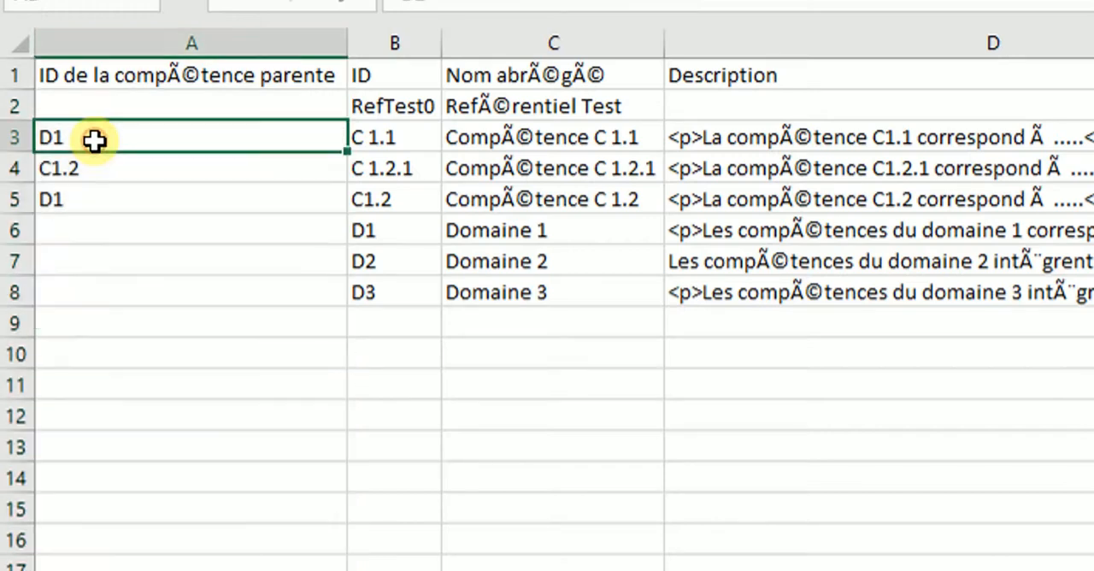
click(92, 200)
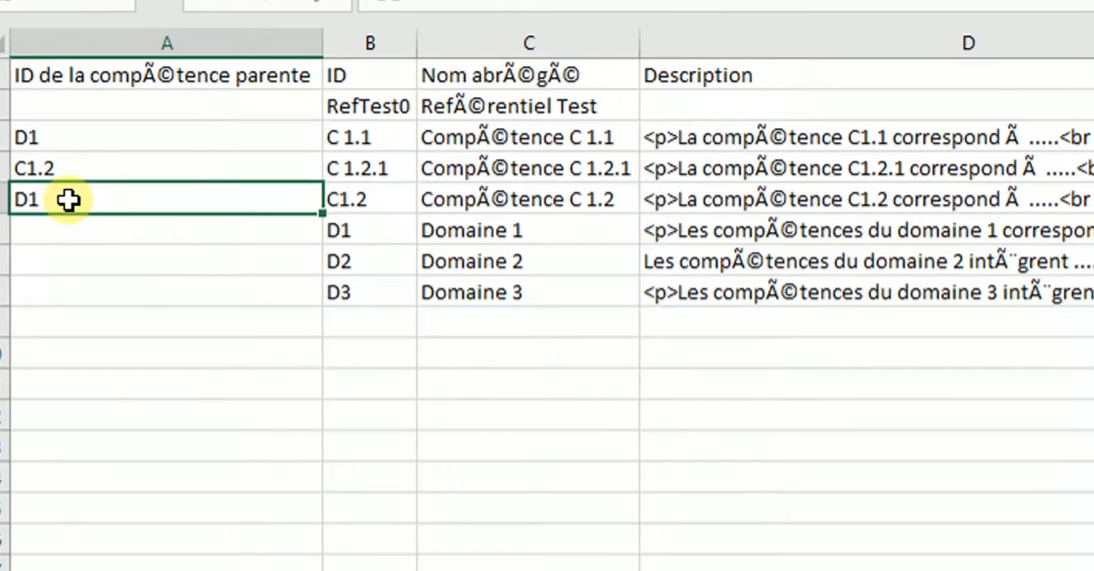
- Examine the description and description format columns, along with the scale values and scale configuration columns
scroll(744, 17, right, 6)
click(535, 38)
click(408, 43)
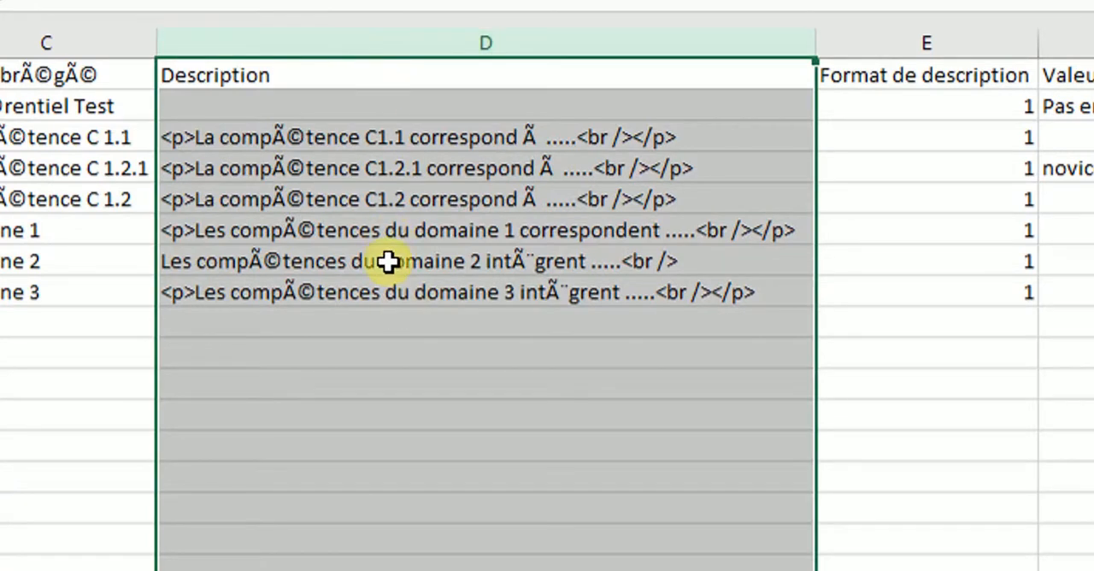
click(854, 38)
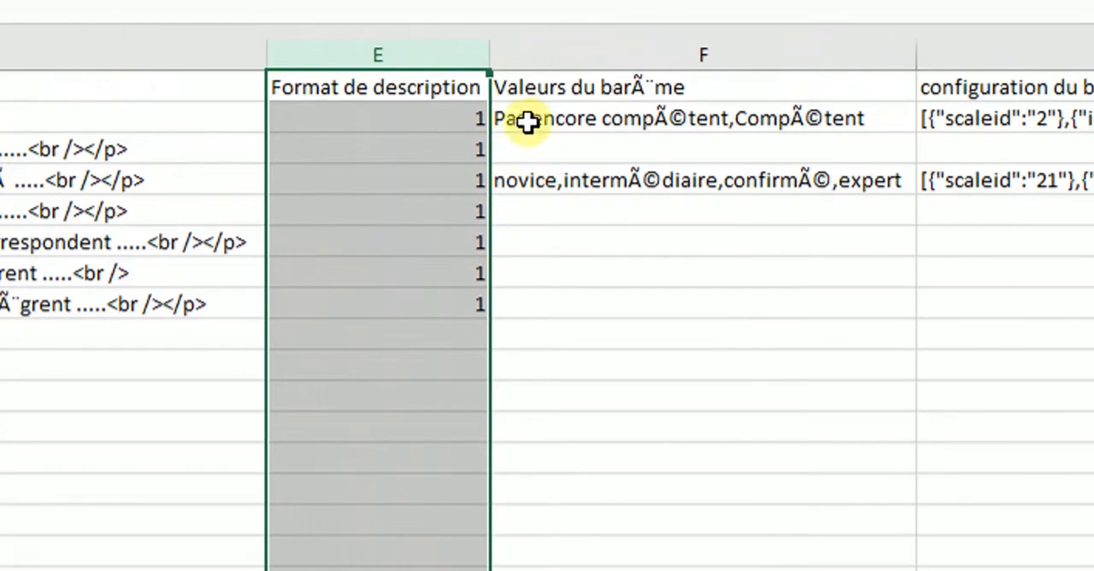
click(574, 53)
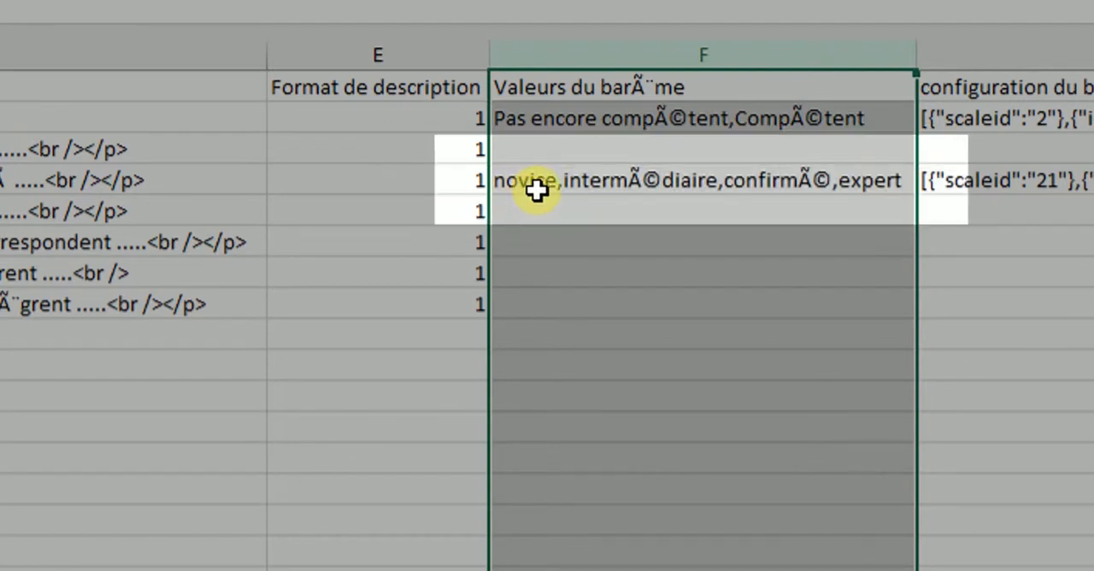
click(537, 190)
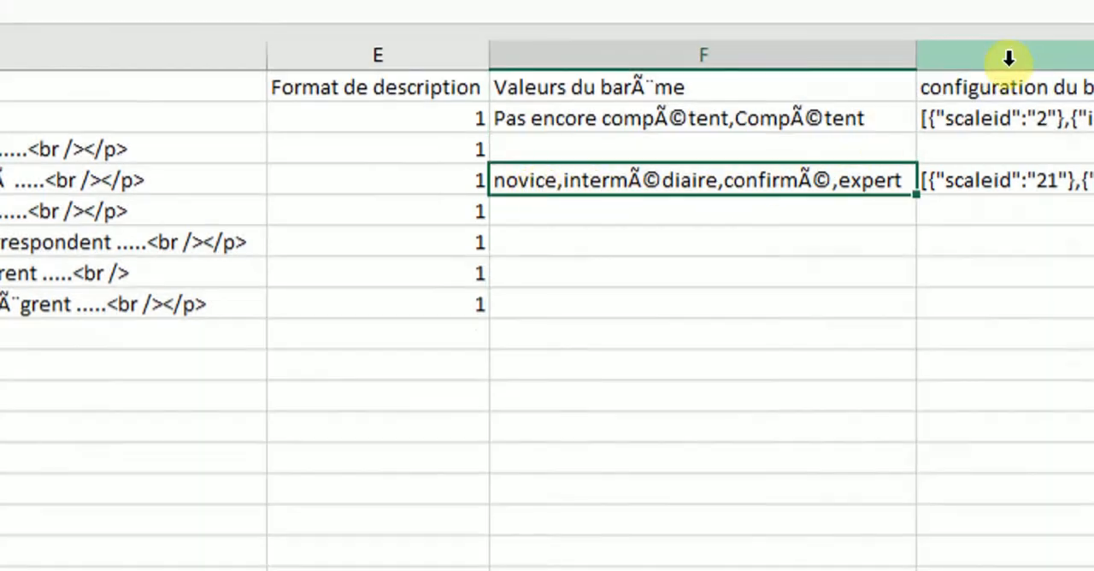
click(1010, 55)
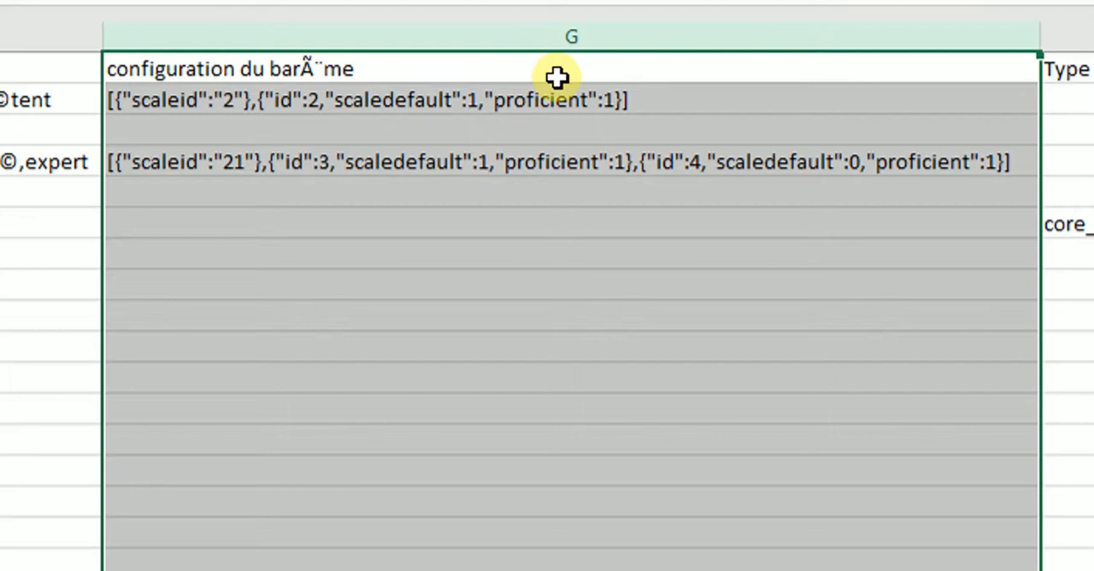
- Examine the optional competency rule columns for type, objective and parameters, including the rule entries for Domaine 1
click(1049, 38)
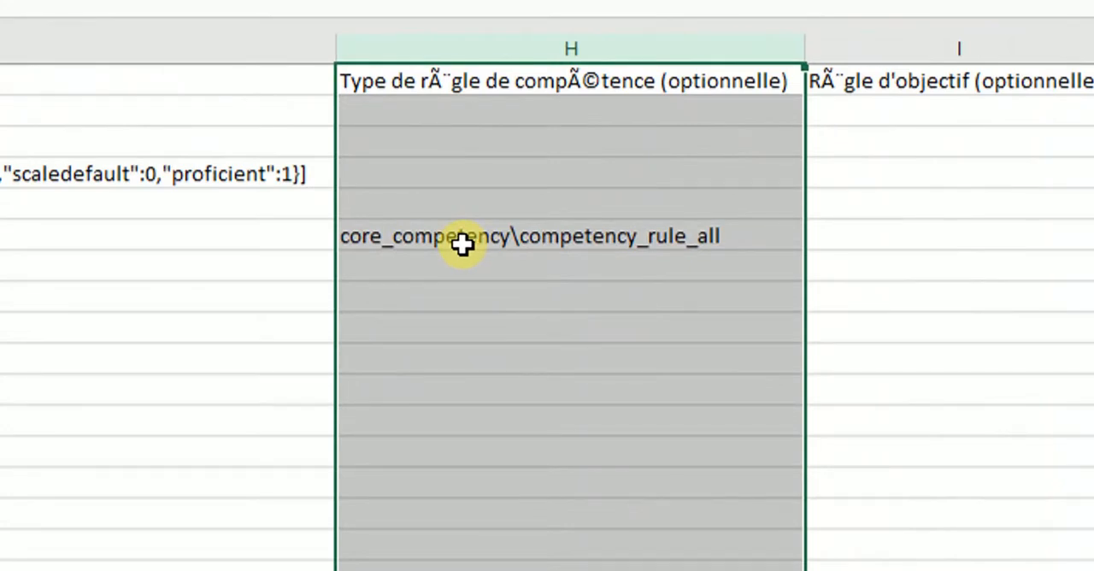
click(392, 235)
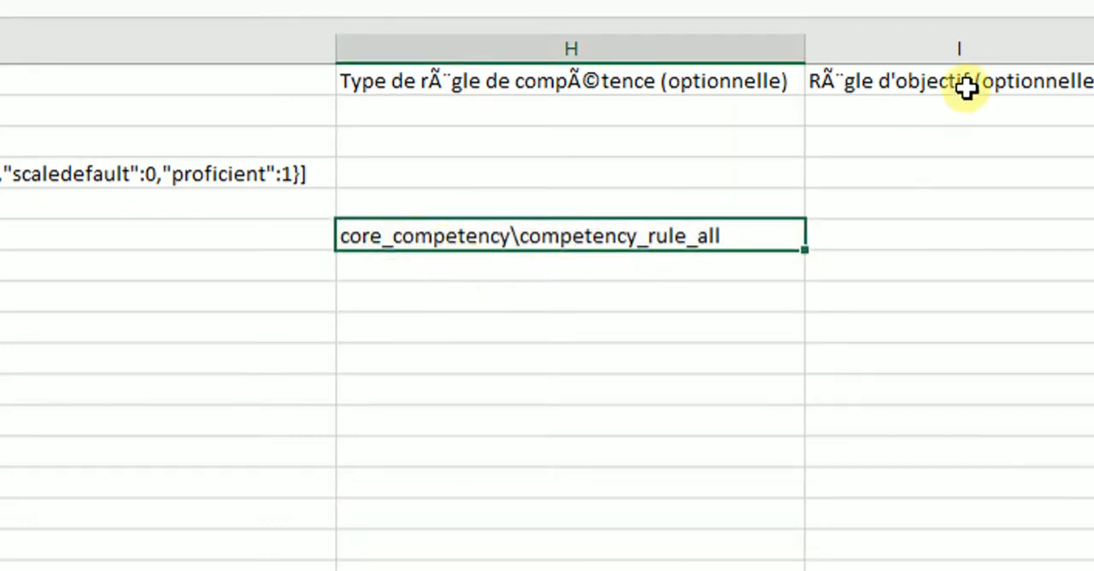
click(987, 39)
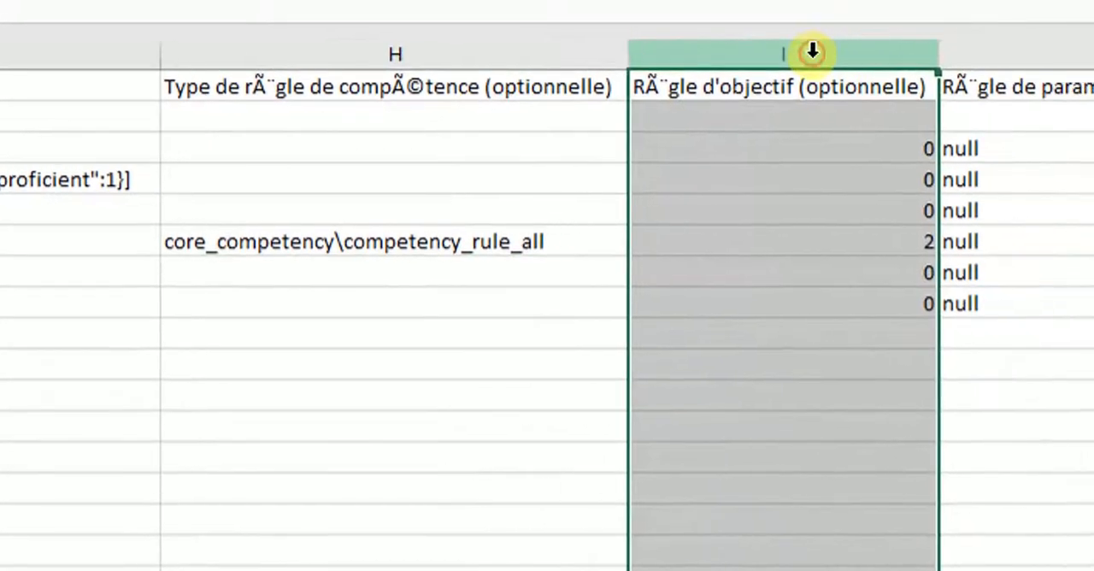
click(597, 246)
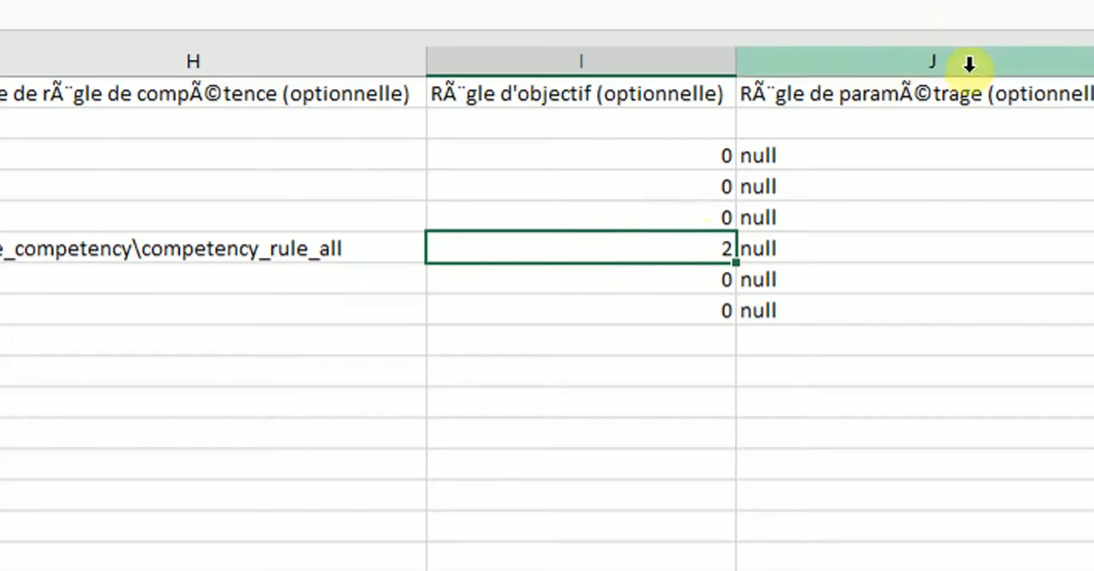
click(1022, 64)
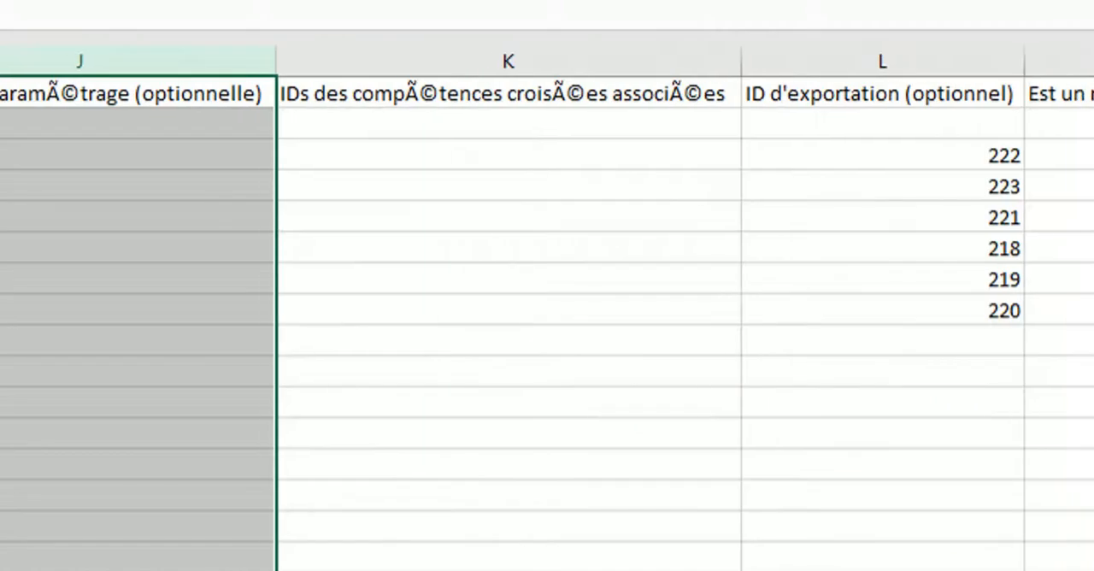
- Examine the columns for cross-referenced competency IDs, export ID, framework flag and taxonomy
click(390, 58)
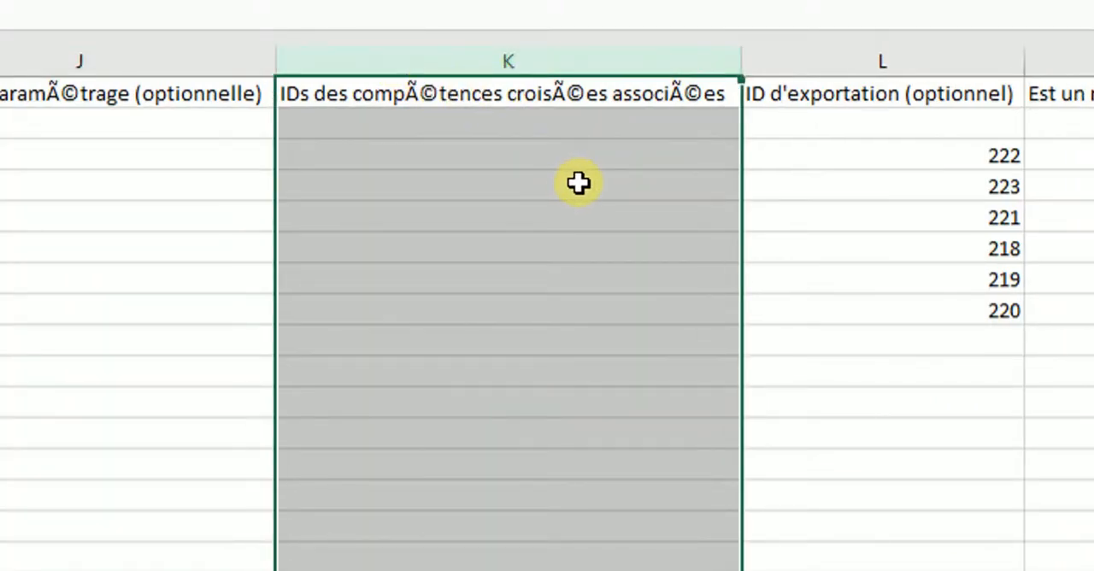
click(920, 65)
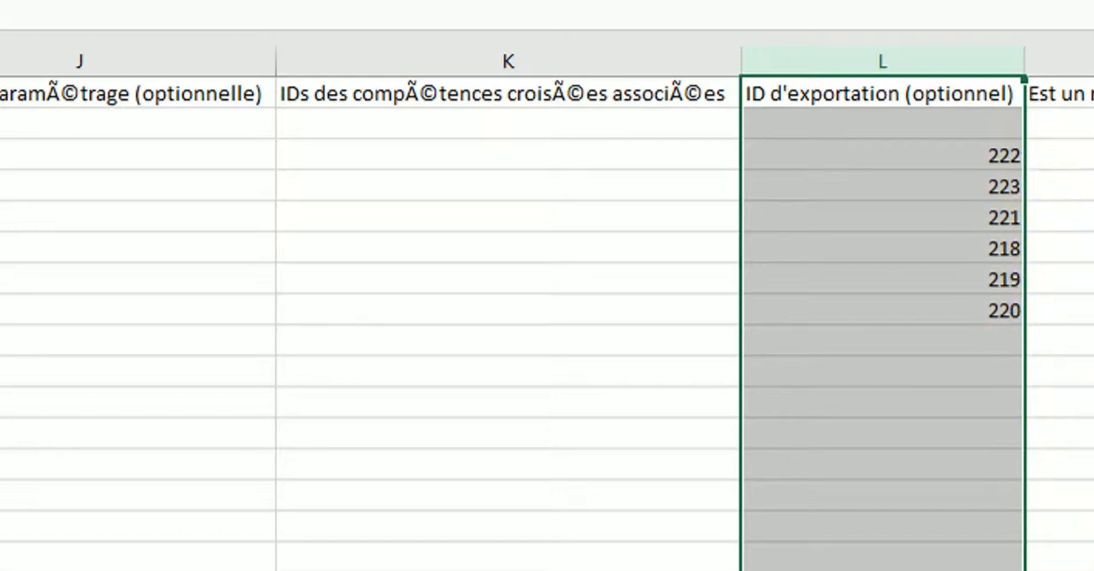
click(1086, 64)
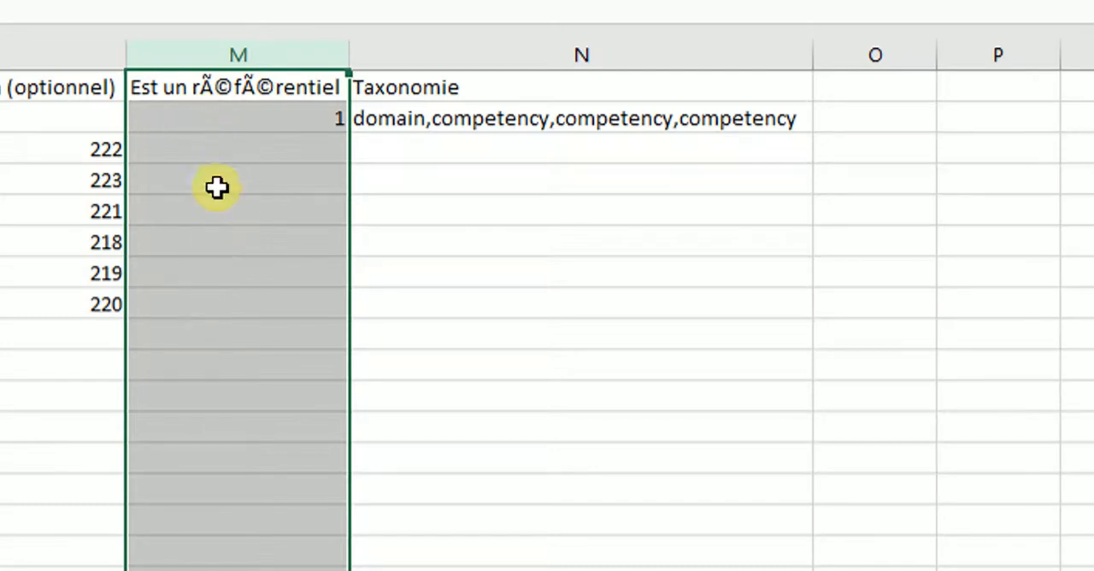
click(452, 59)
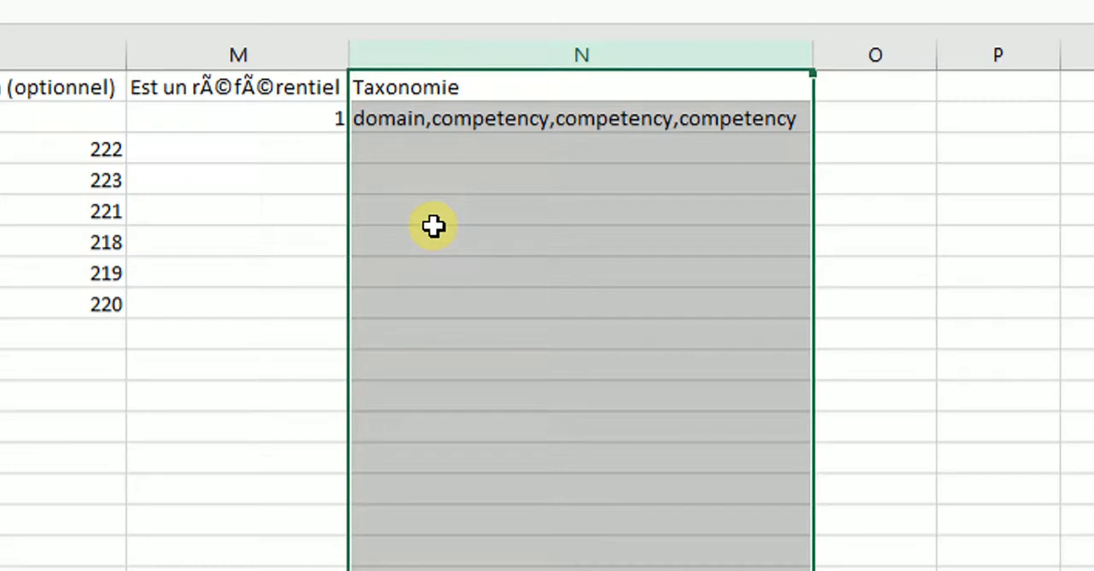